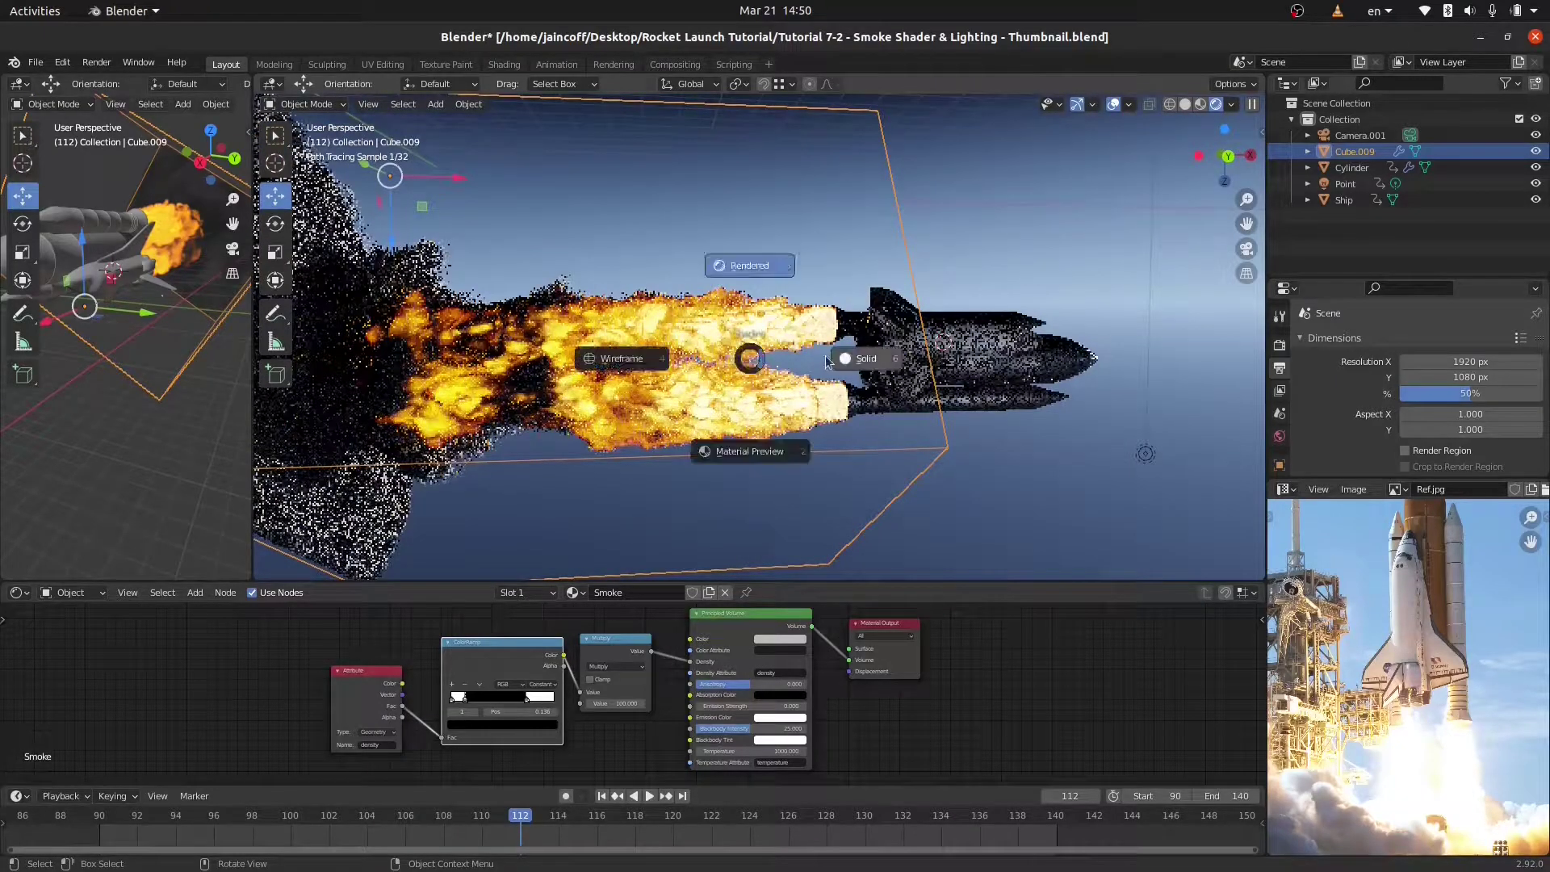
Switch the viewport to solid shading and zoom in on the rocket and its exhaust.
left_click(827, 361)
key("z")
key("8")
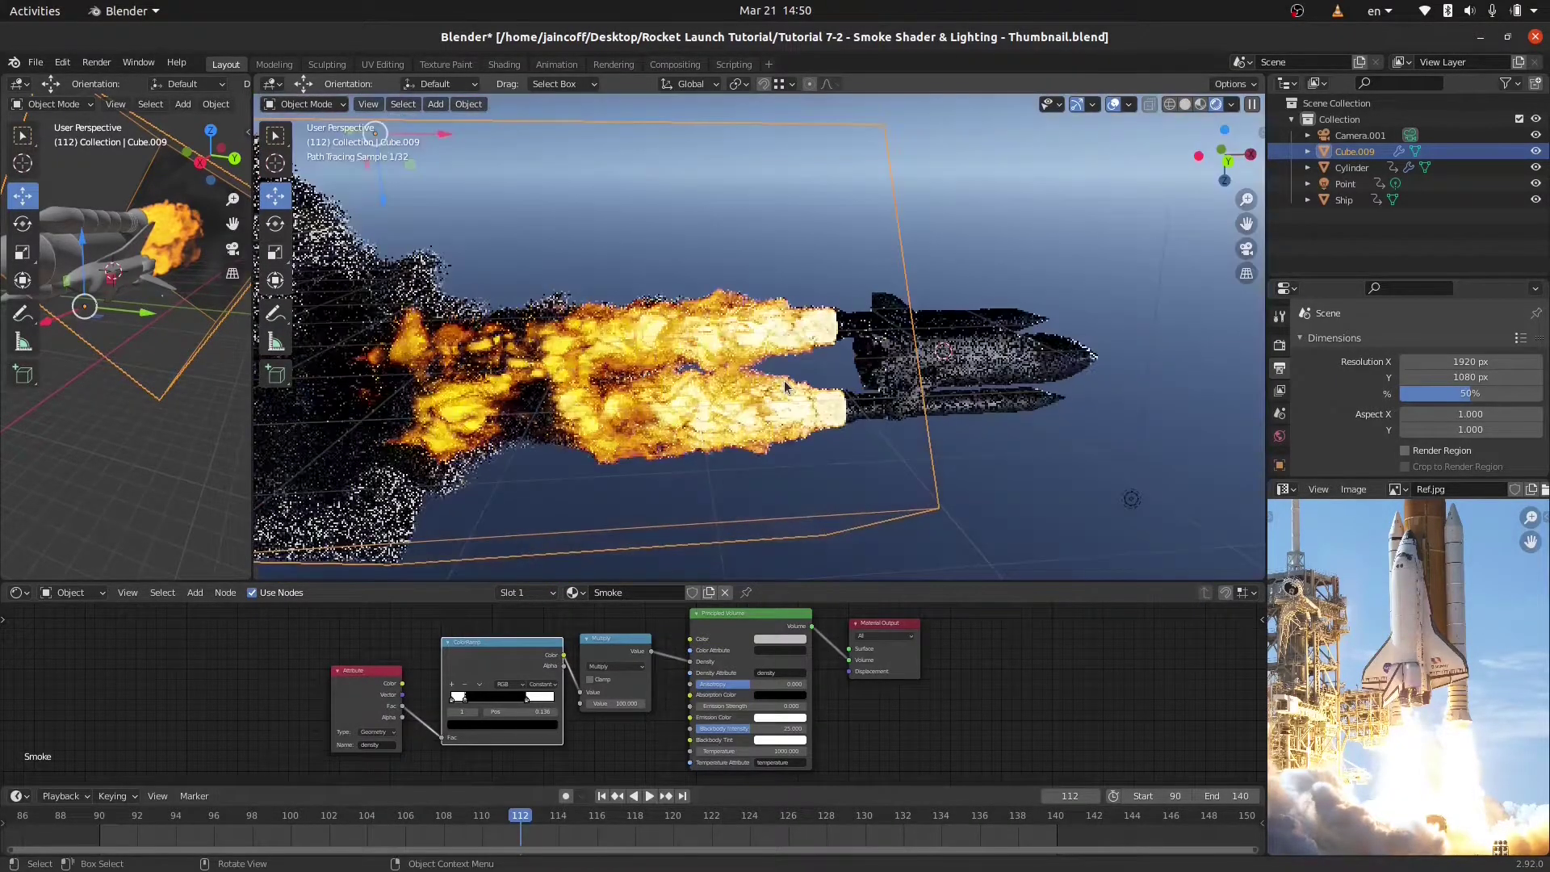
scroll(812, 374, "up", 6)
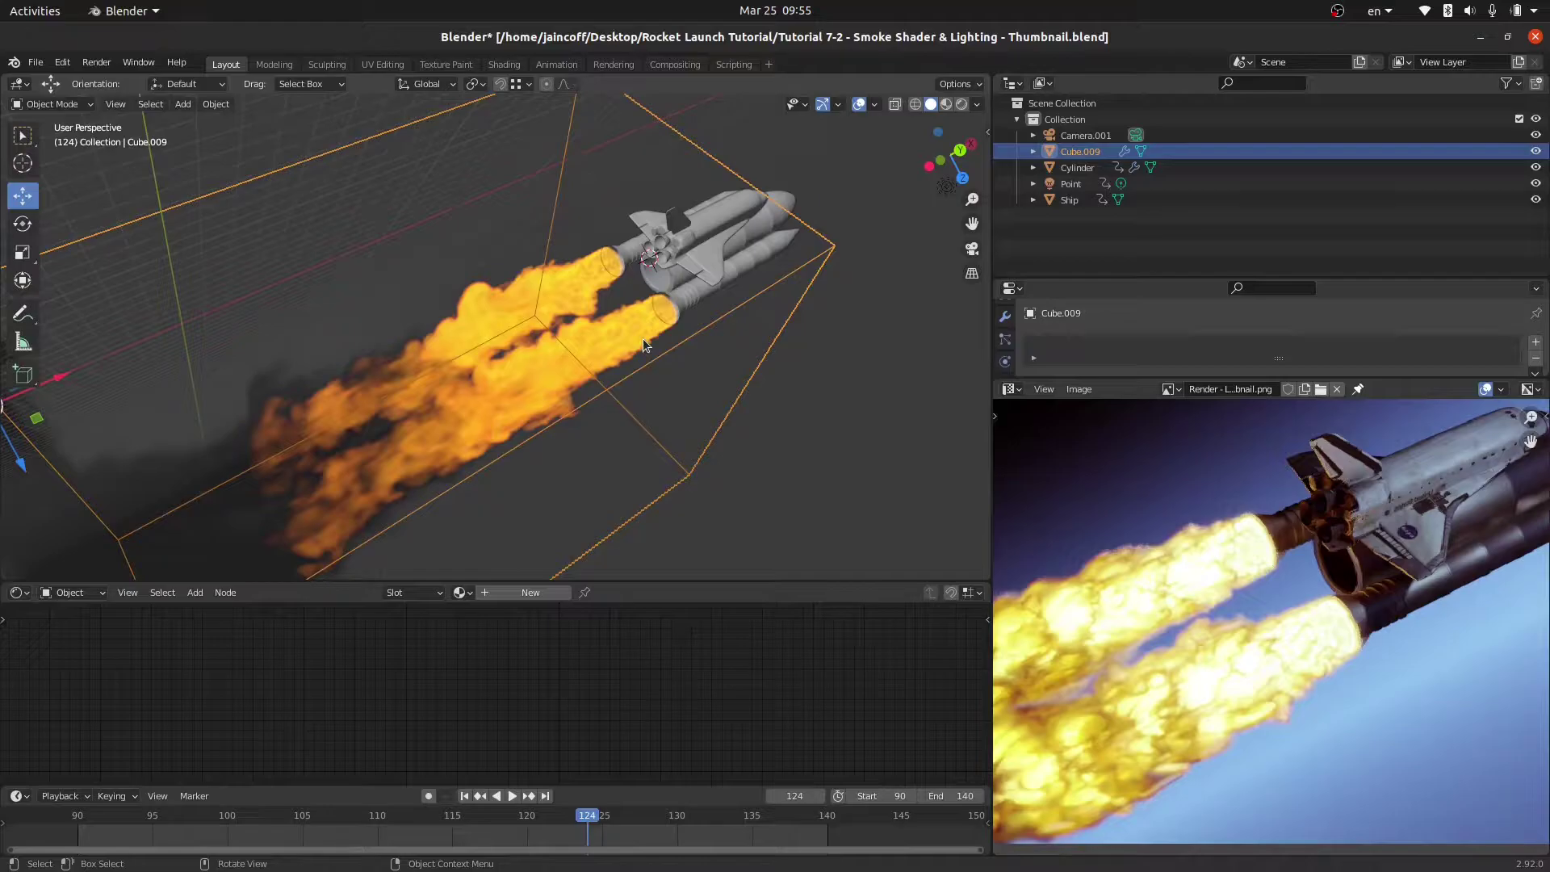
mouse_move(641, 339)
middle_mouse_down()
mouse_move(635, 376)
mouse_move(631, 313)
middle_mouse_up()
middle_click_drag(642, 380, 633, 307)
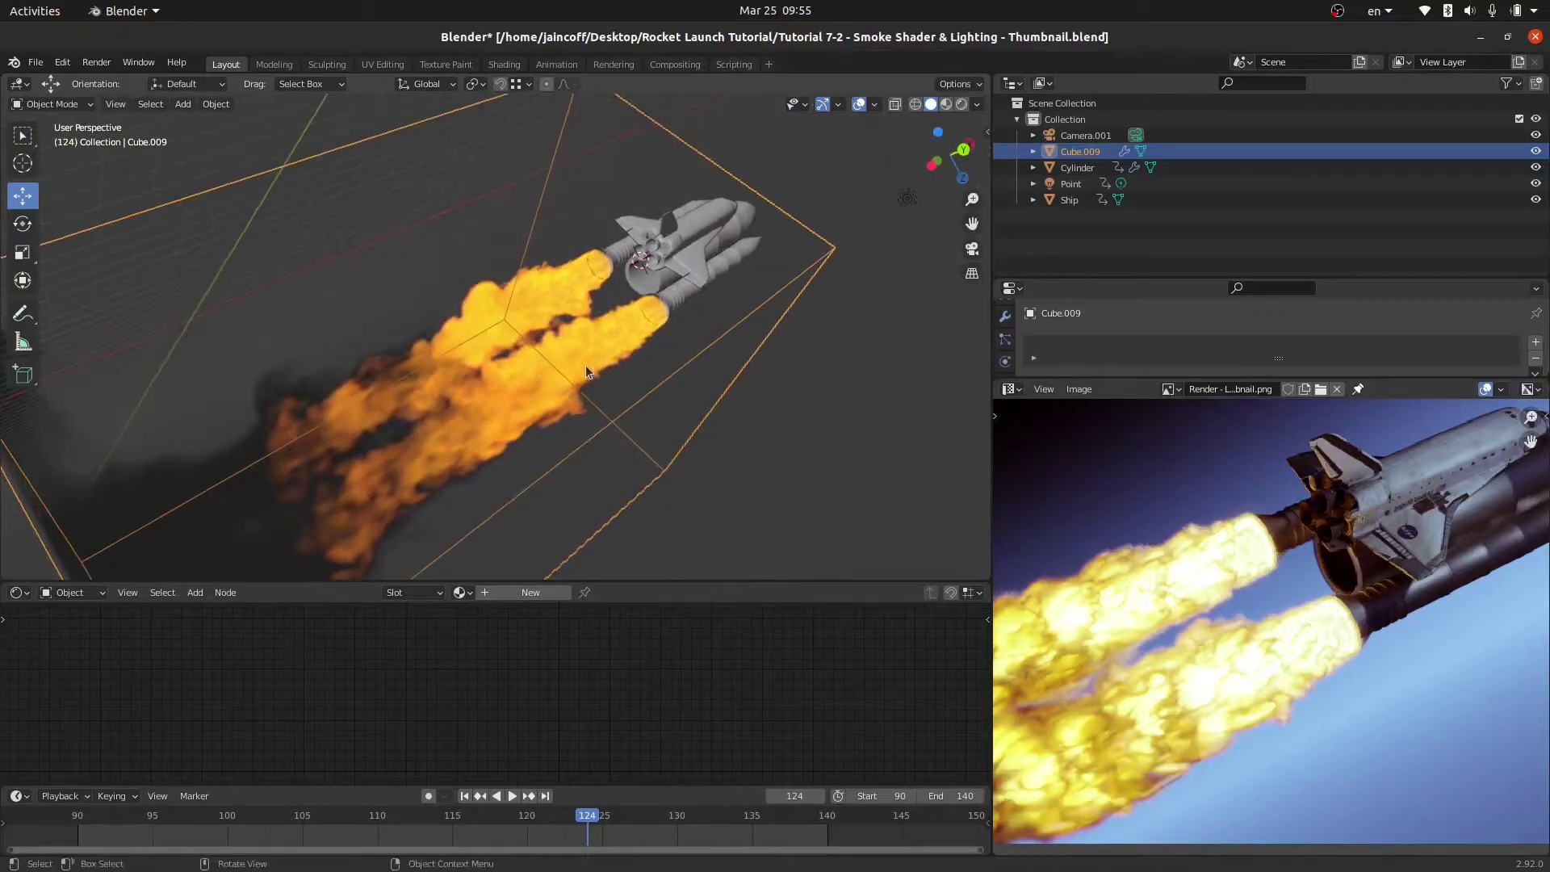
left_click(583, 287)
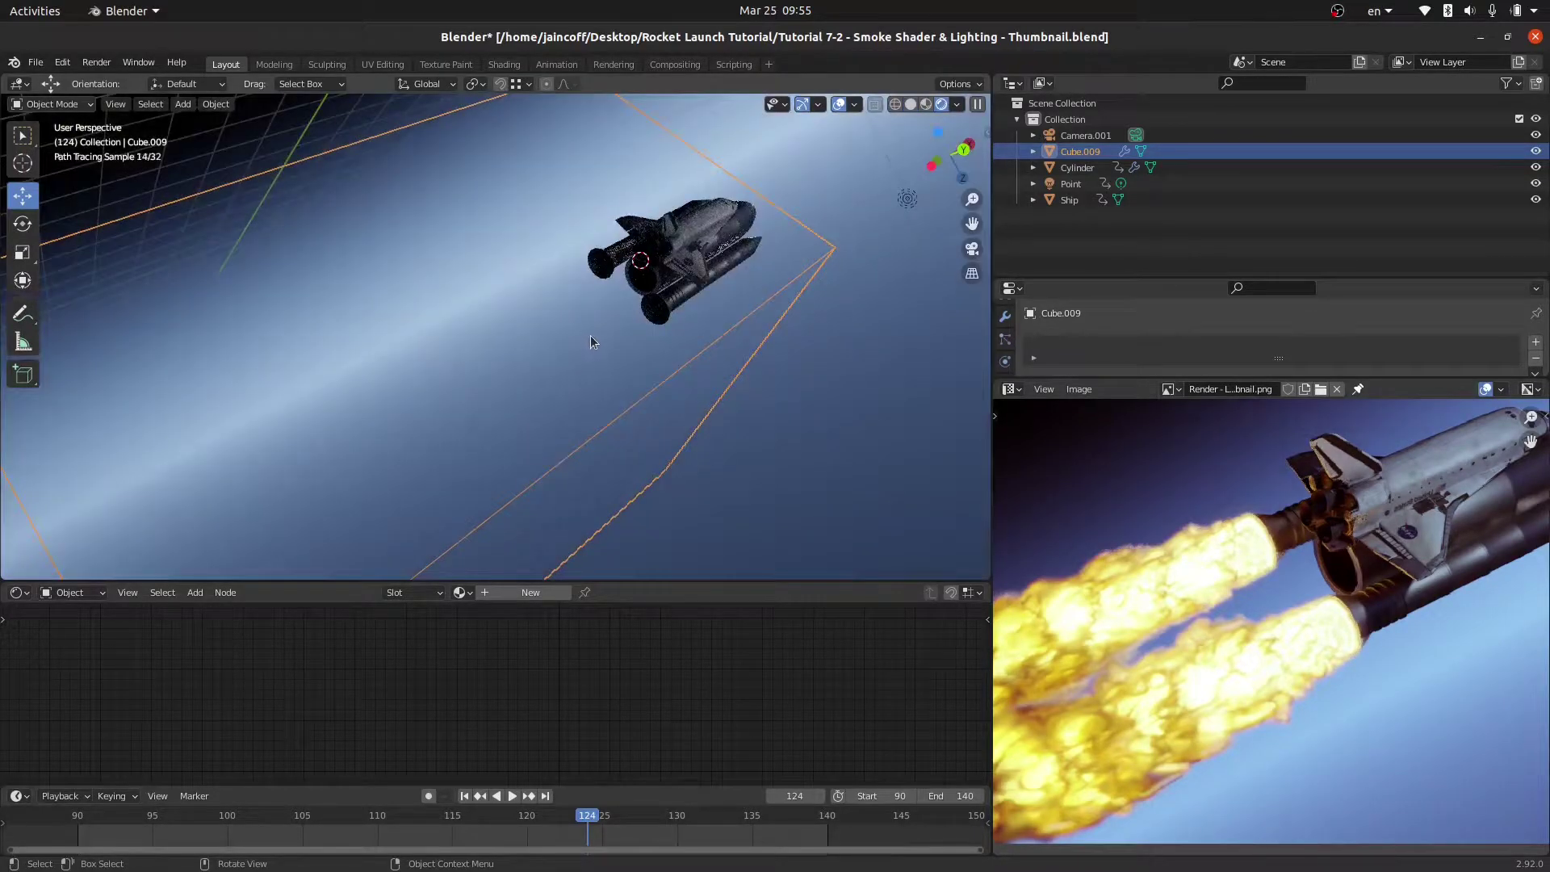
key("z")
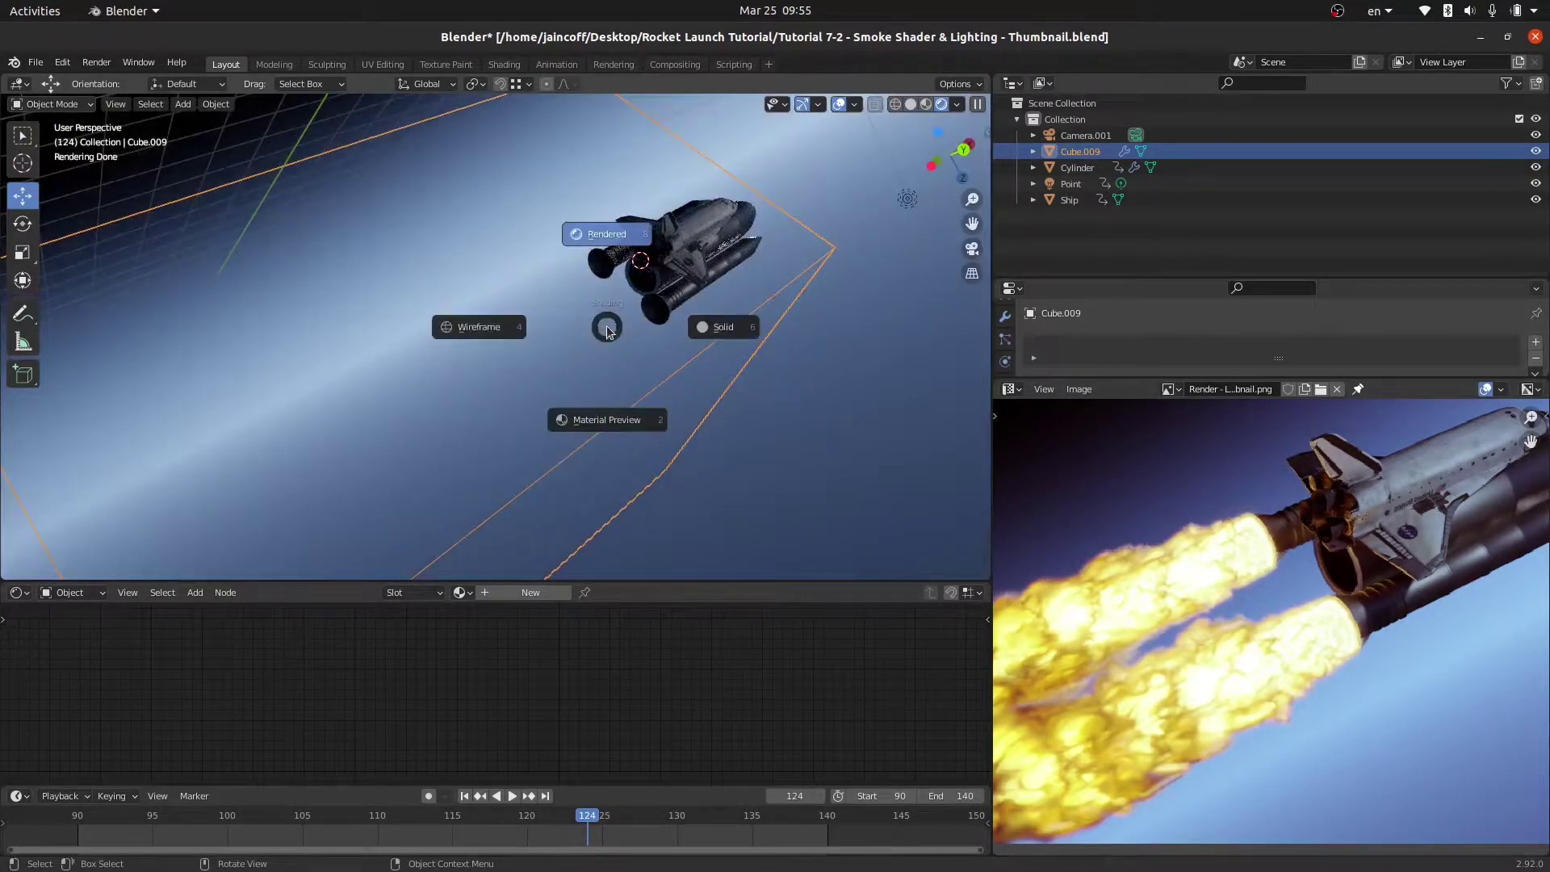
left_click(733, 331)
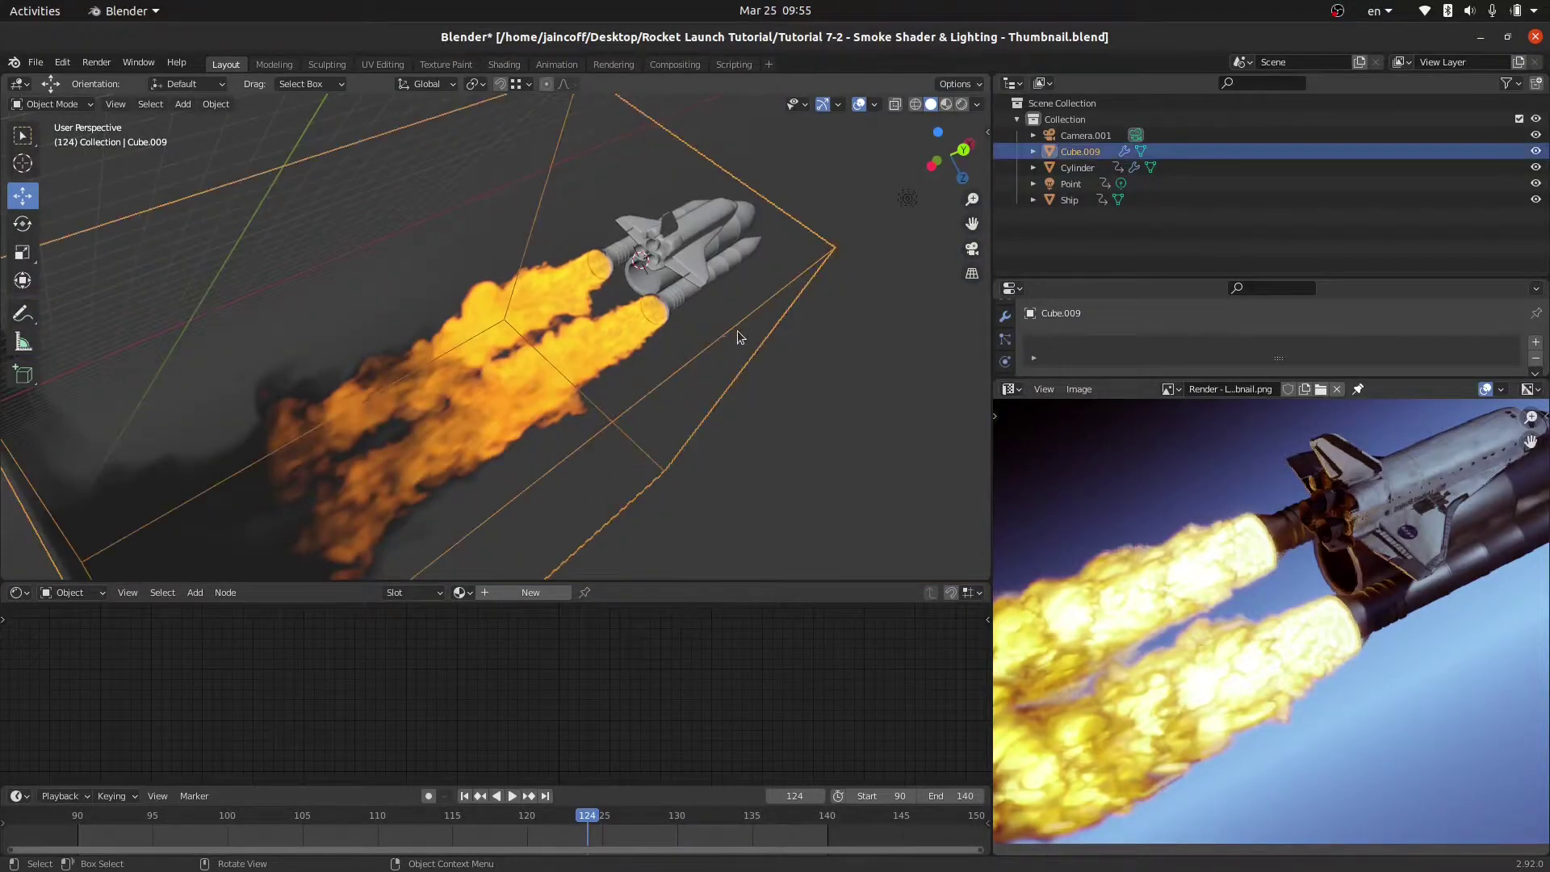
key("g")
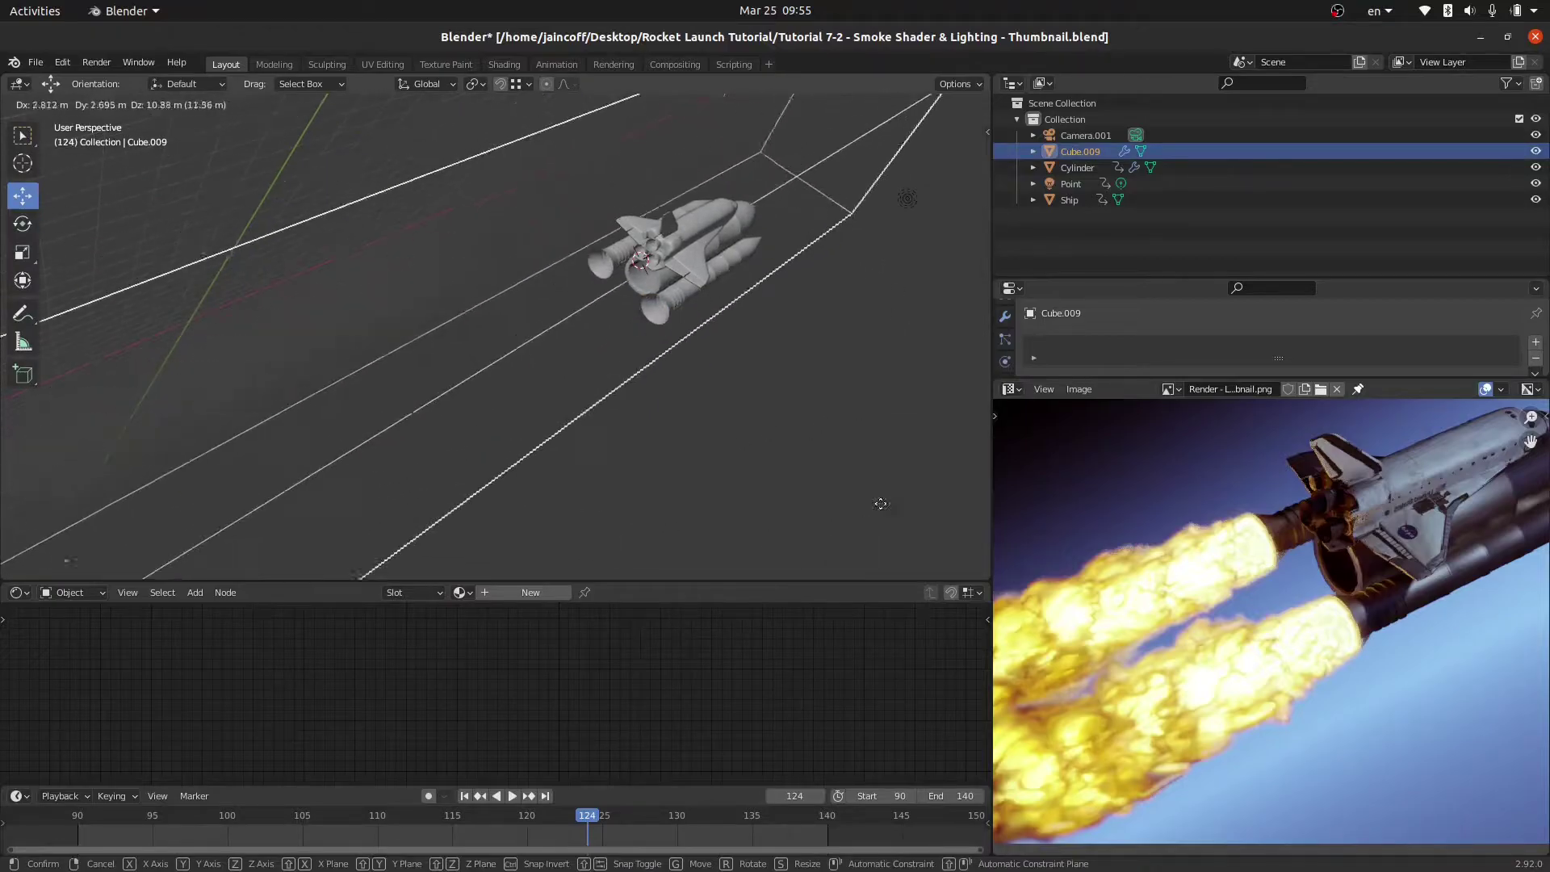
key("Escape")
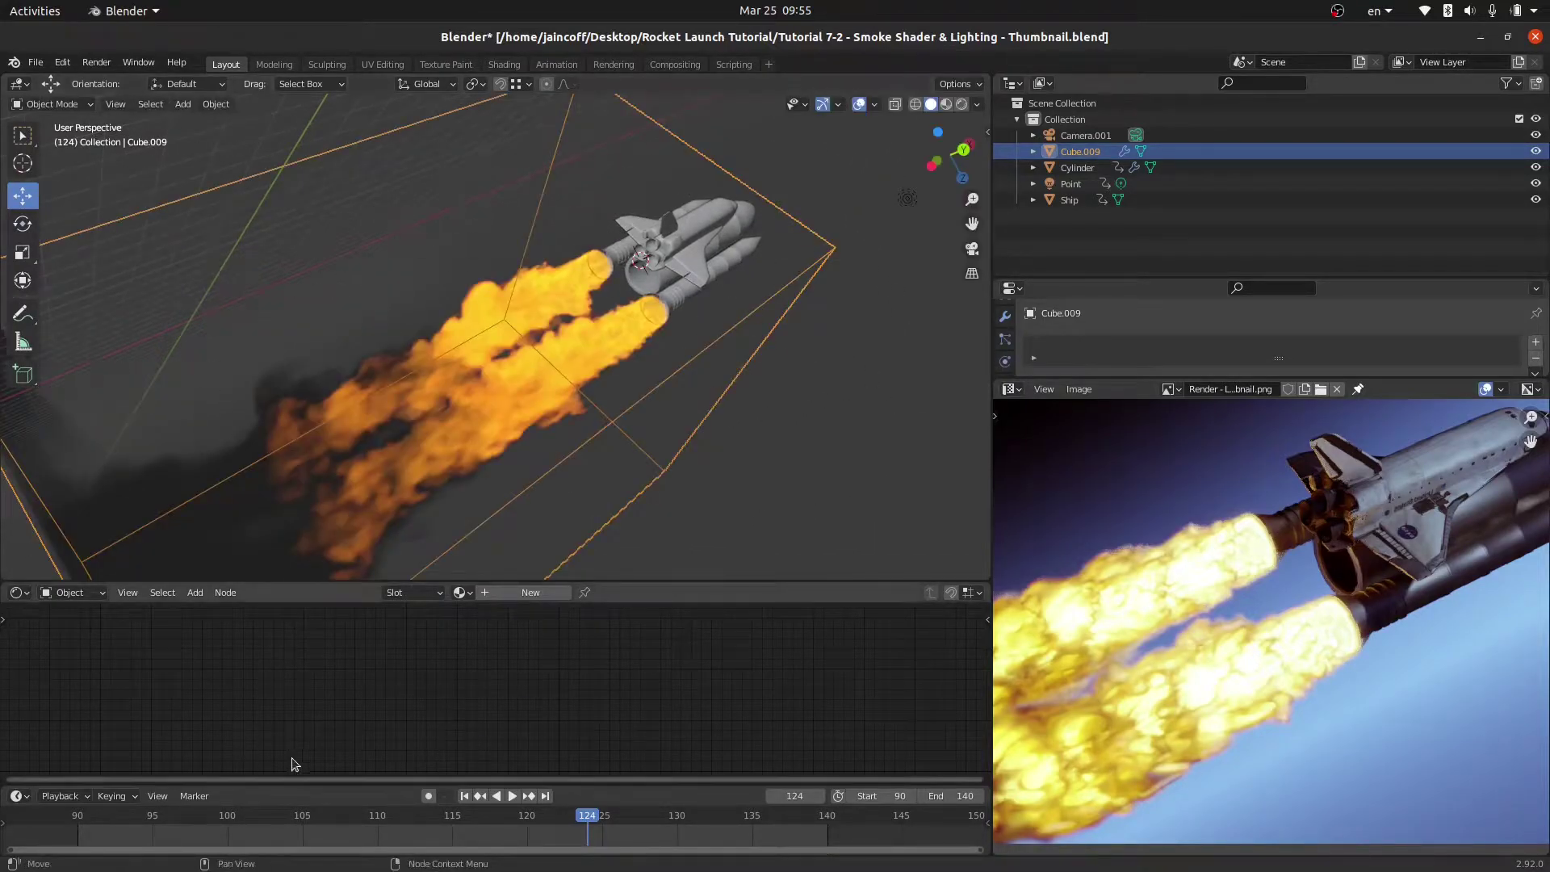
Create a new material for the smoke domain and name it 'Smoke'.
left_click(520, 594)
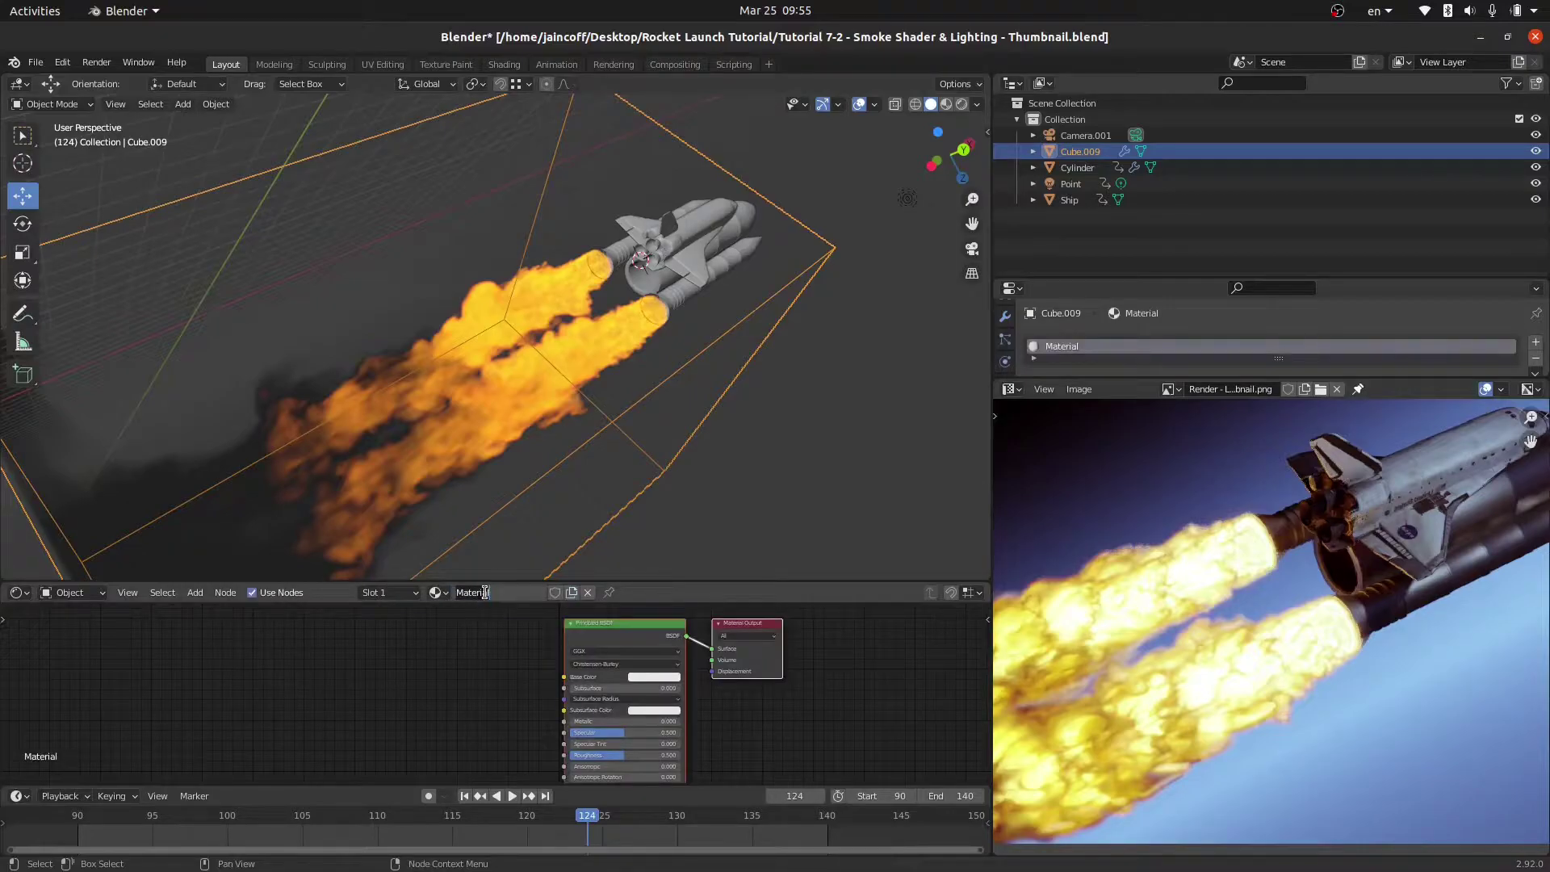
double_click(489, 592)
type("Smoke")
key("Return")
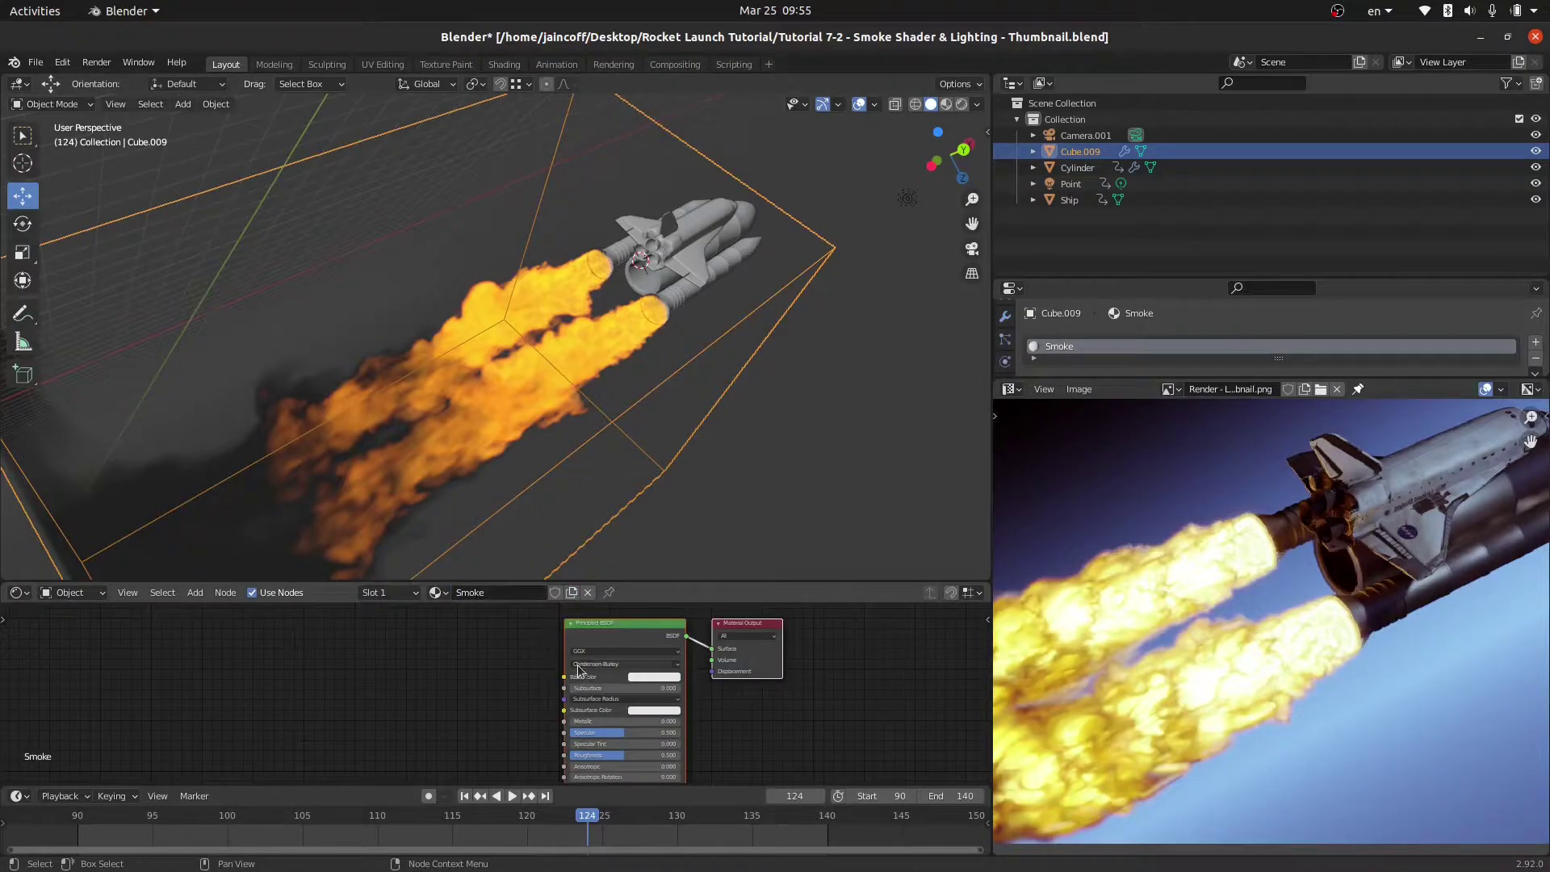
Enlarge the node editor and widen the 3D view by resizing the area borders.
middle_click_drag(621, 635, 605, 635)
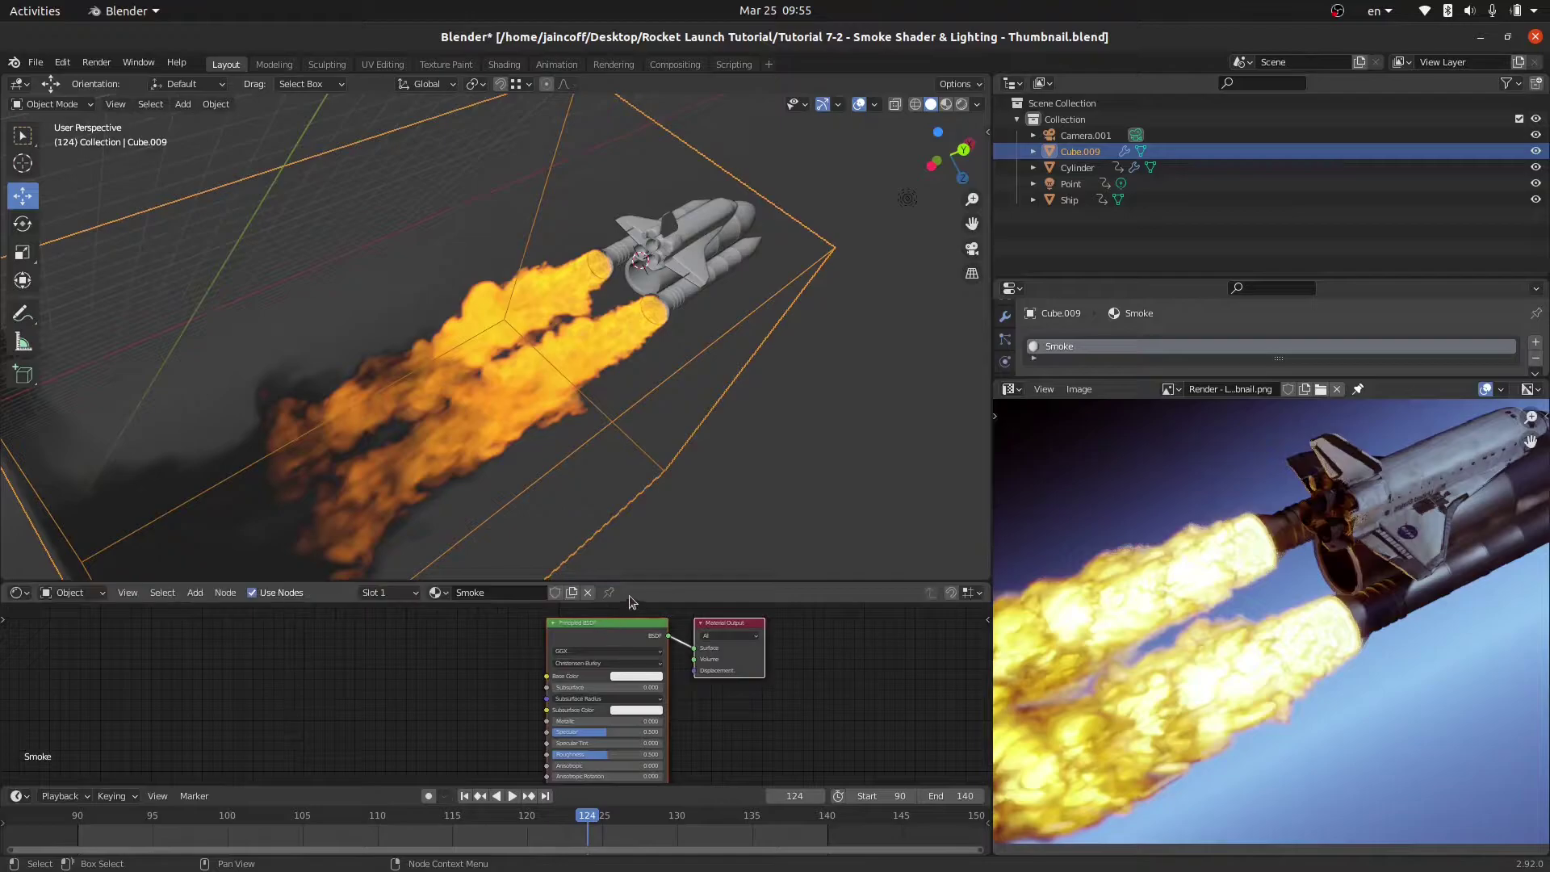
left_click_drag(640, 582, 640, 507)
scroll(640, 638, "up", 3)
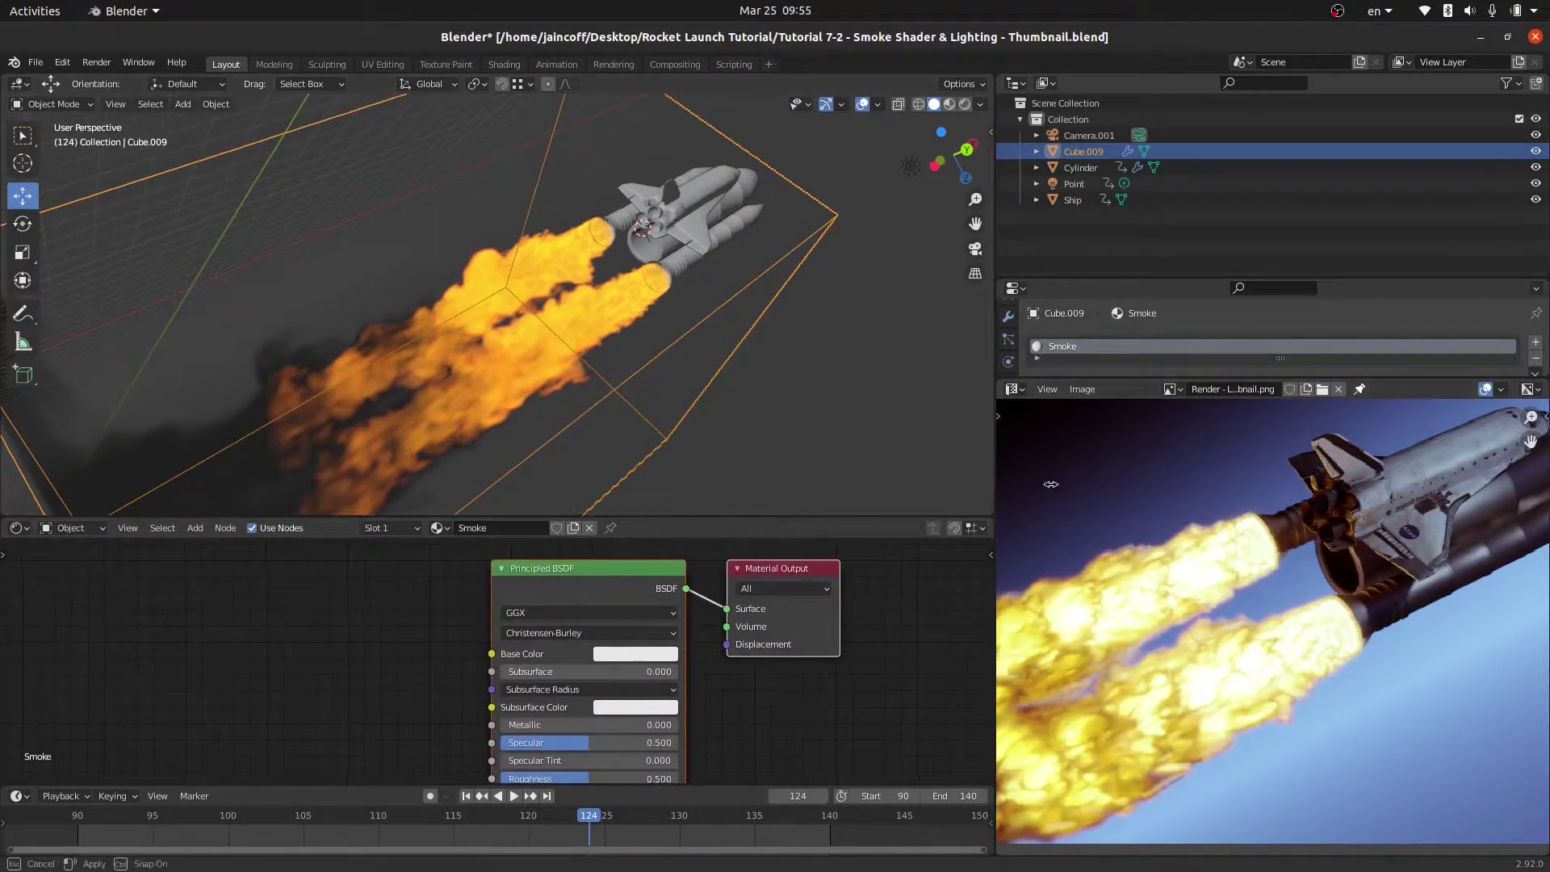
left_click_drag(991, 483, 1160, 484)
scroll(676, 613, "up", 3)
scroll(674, 613, "down", 2)
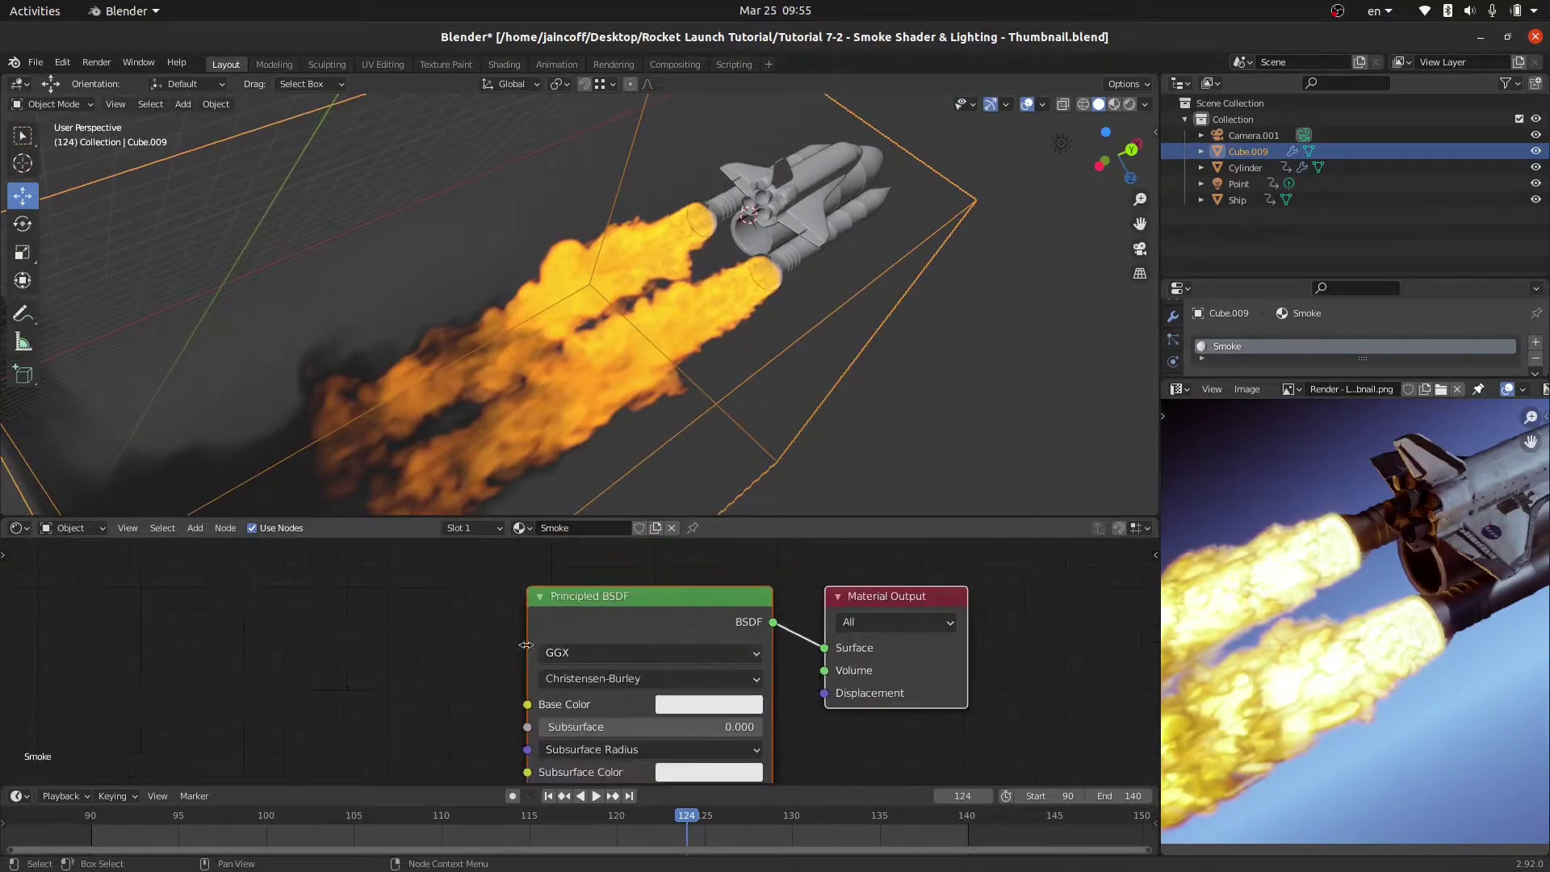
Replace the Principled BSDF with a Principled Volume wired into the Material Output's Volume input.
key("x")
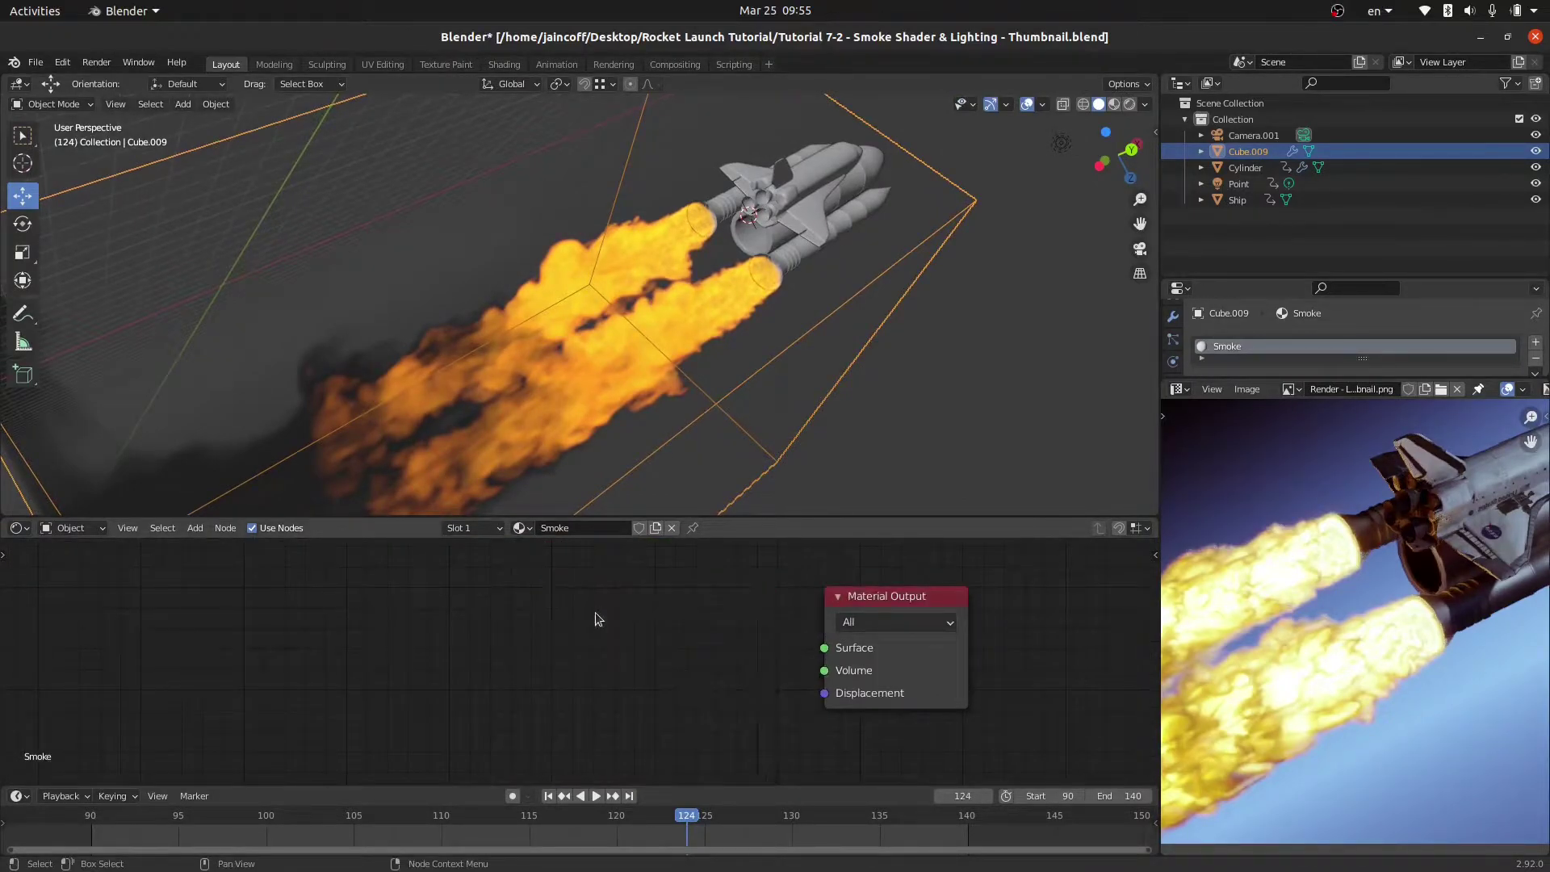
middle_click_drag(594, 612, 587, 614)
key("shift+a")
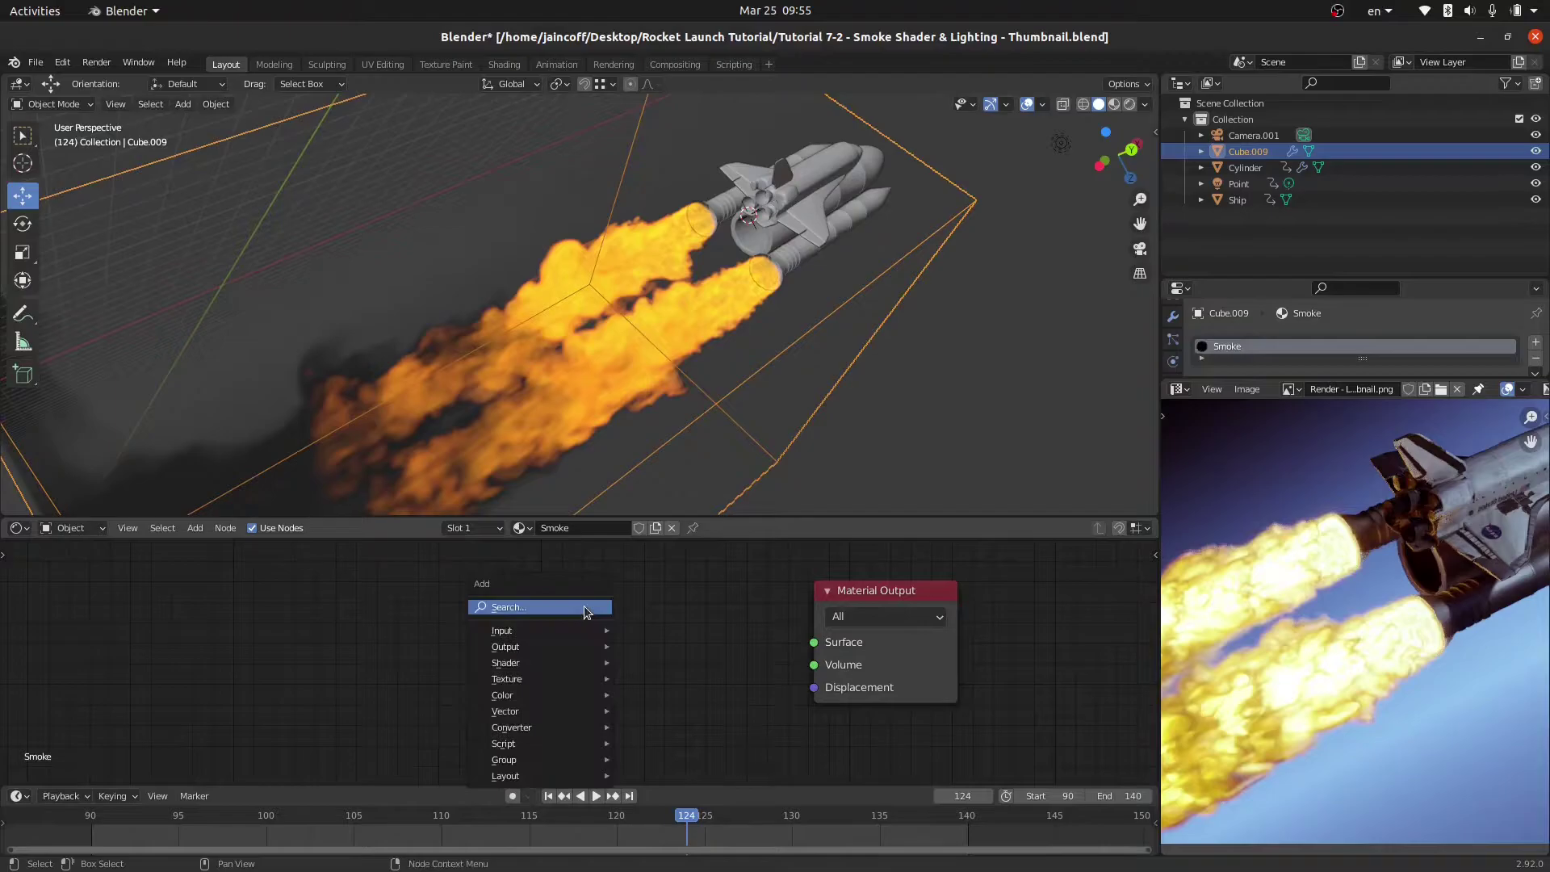
left_click(584, 607)
type("volu")
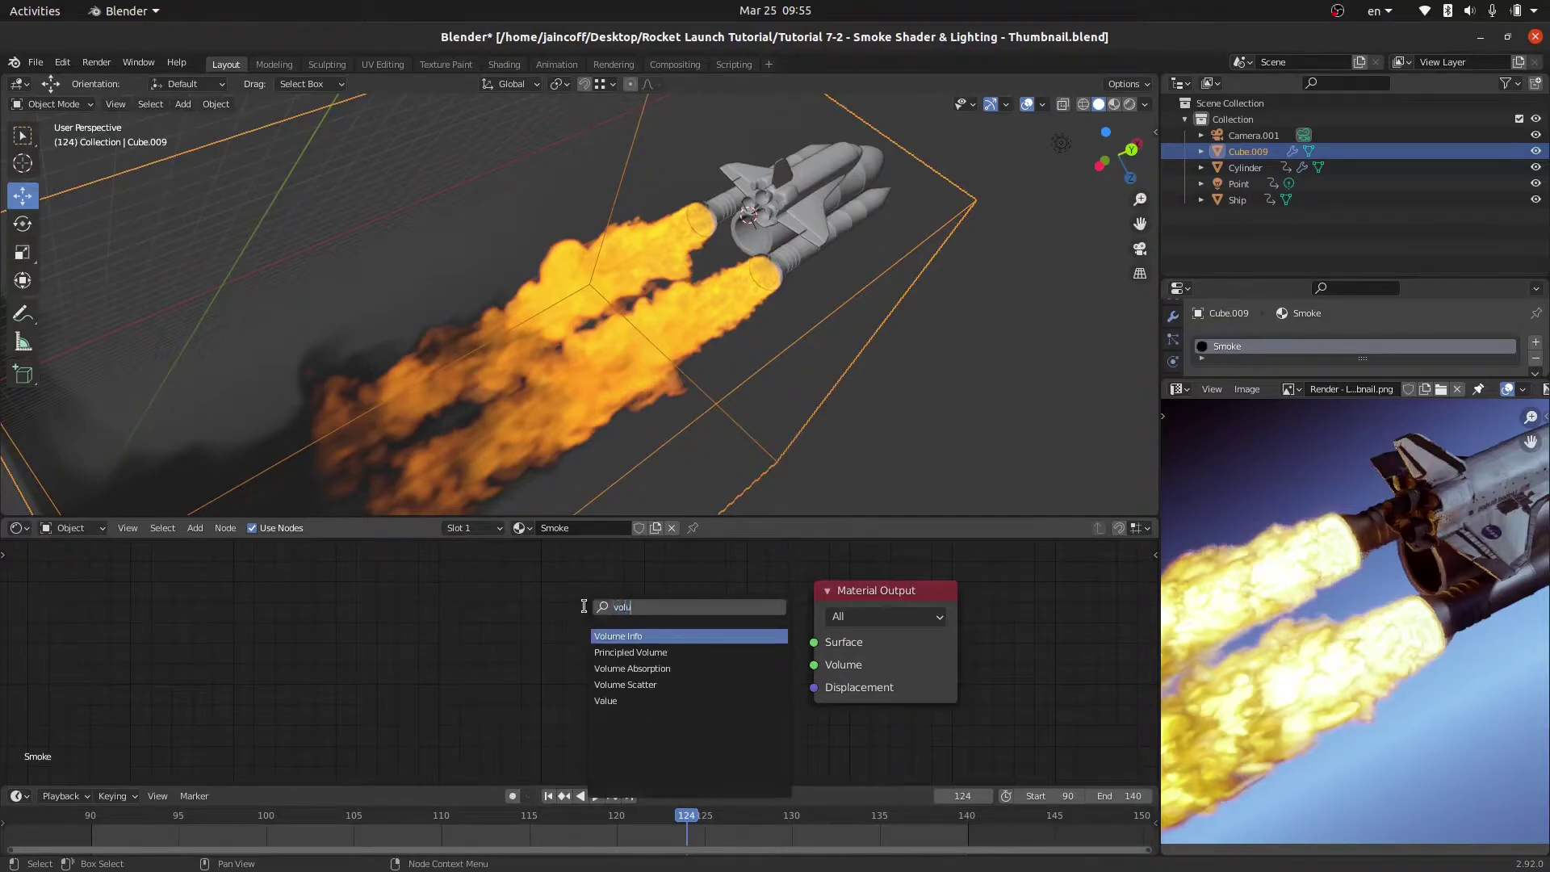
key("Down")
key("Return")
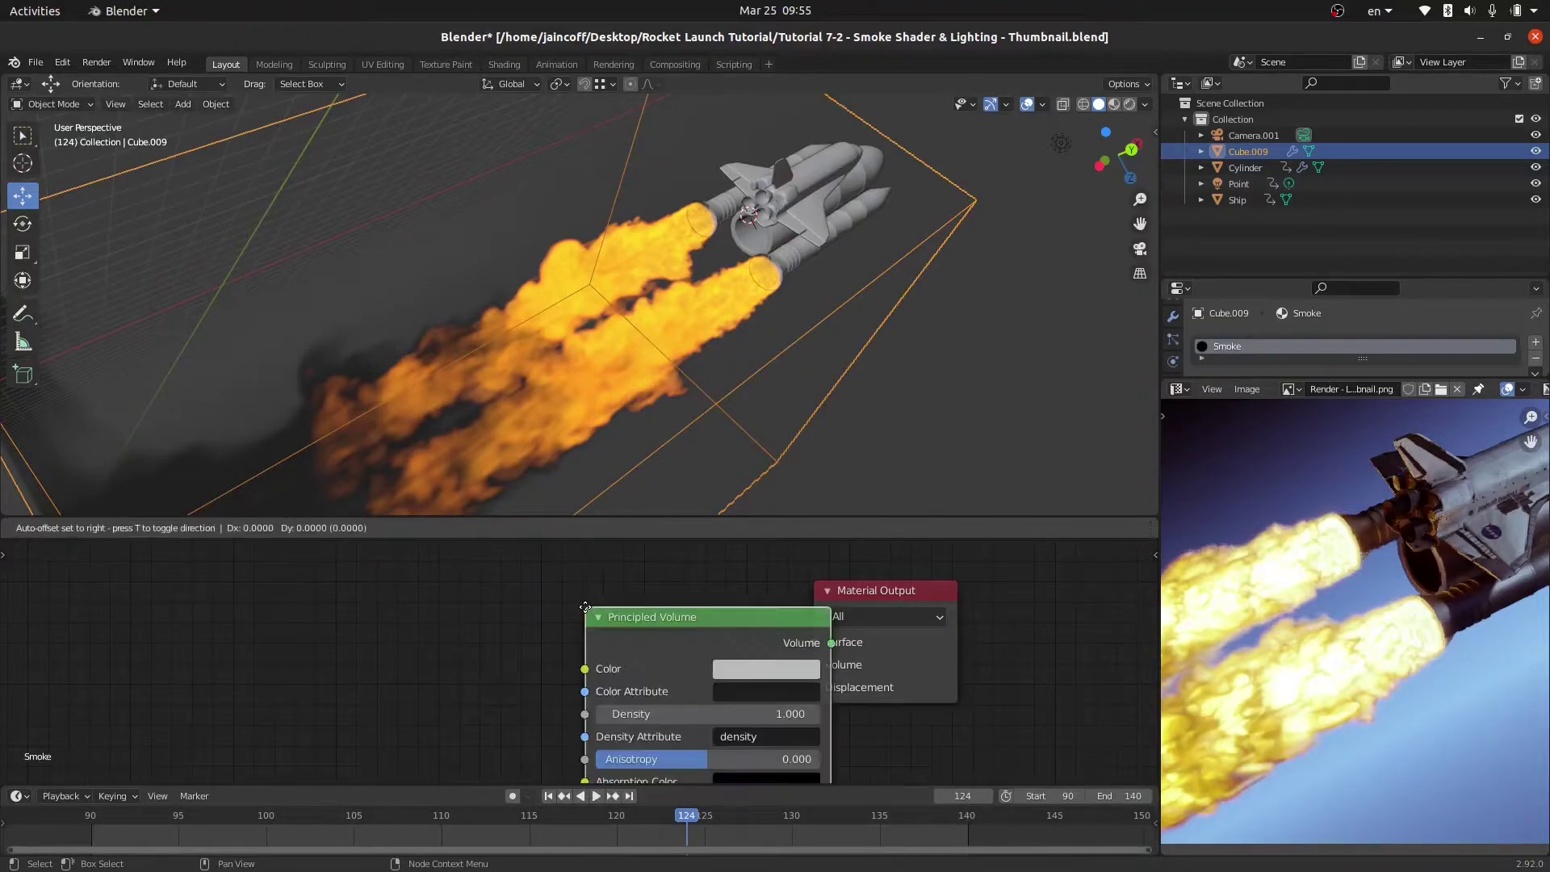
left_click(450, 565)
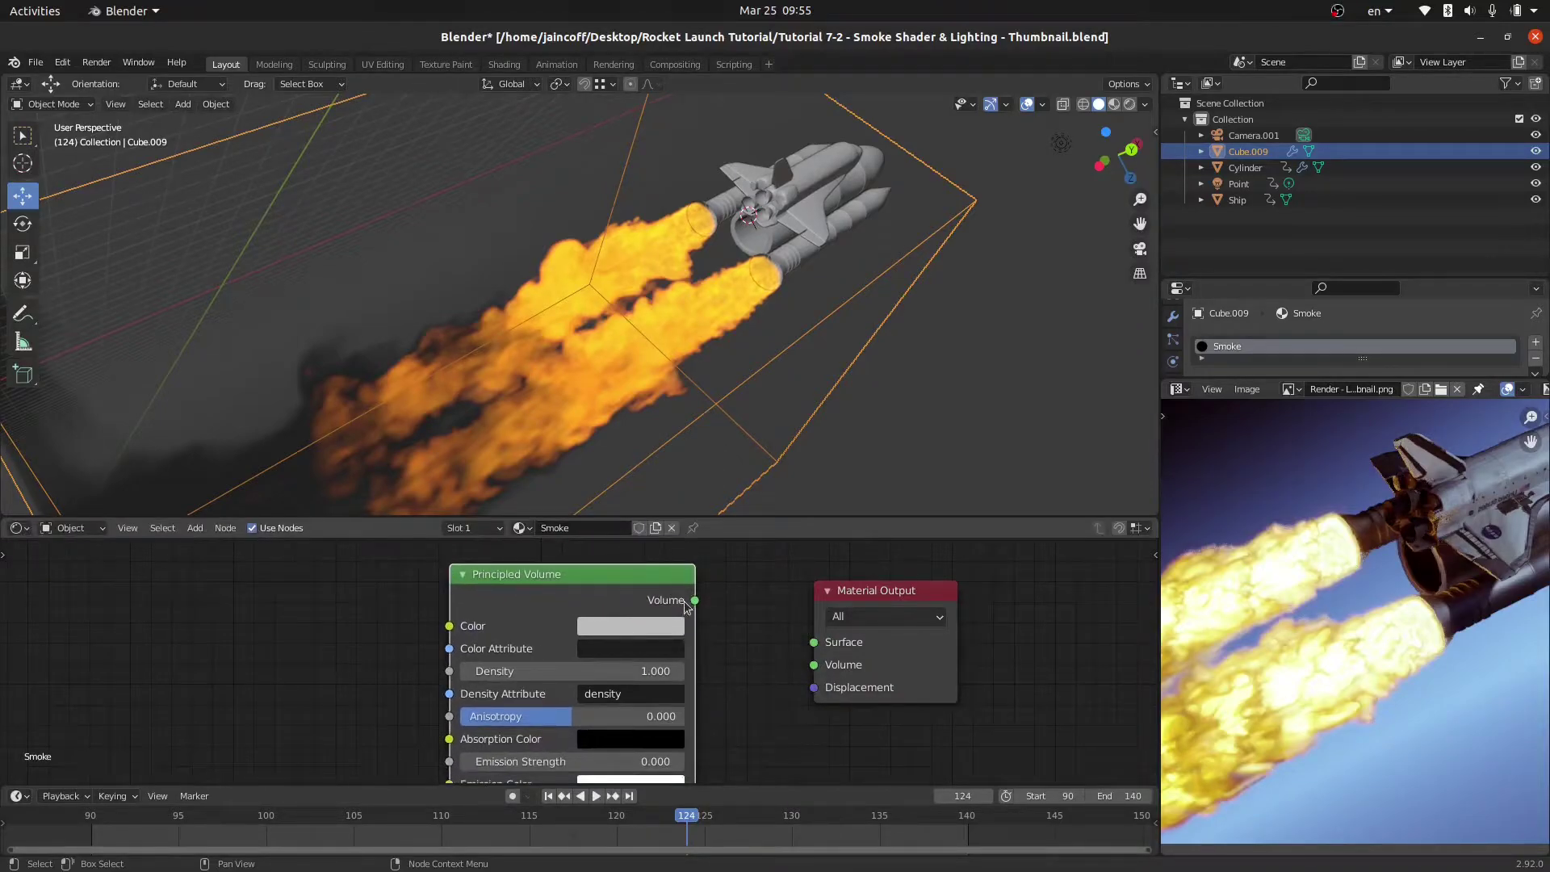
left_click_drag(687, 601, 814, 665)
Preview the volume material in rendered shading, rotating slightly around the smoke.
key("z")
left_click(743, 337)
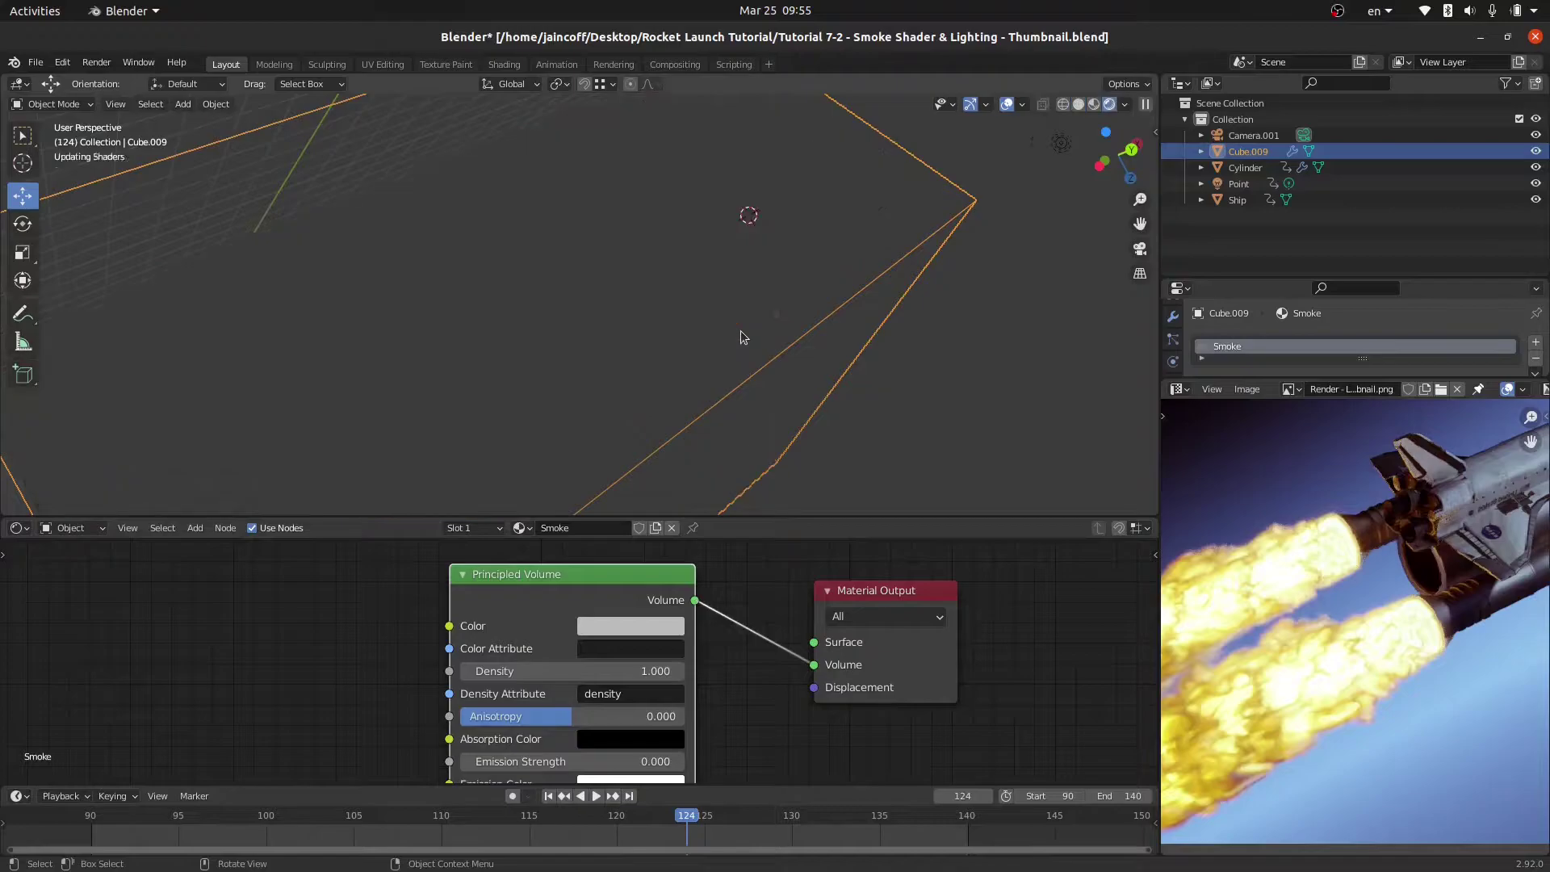
middle_click_drag(739, 331, 614, 375)
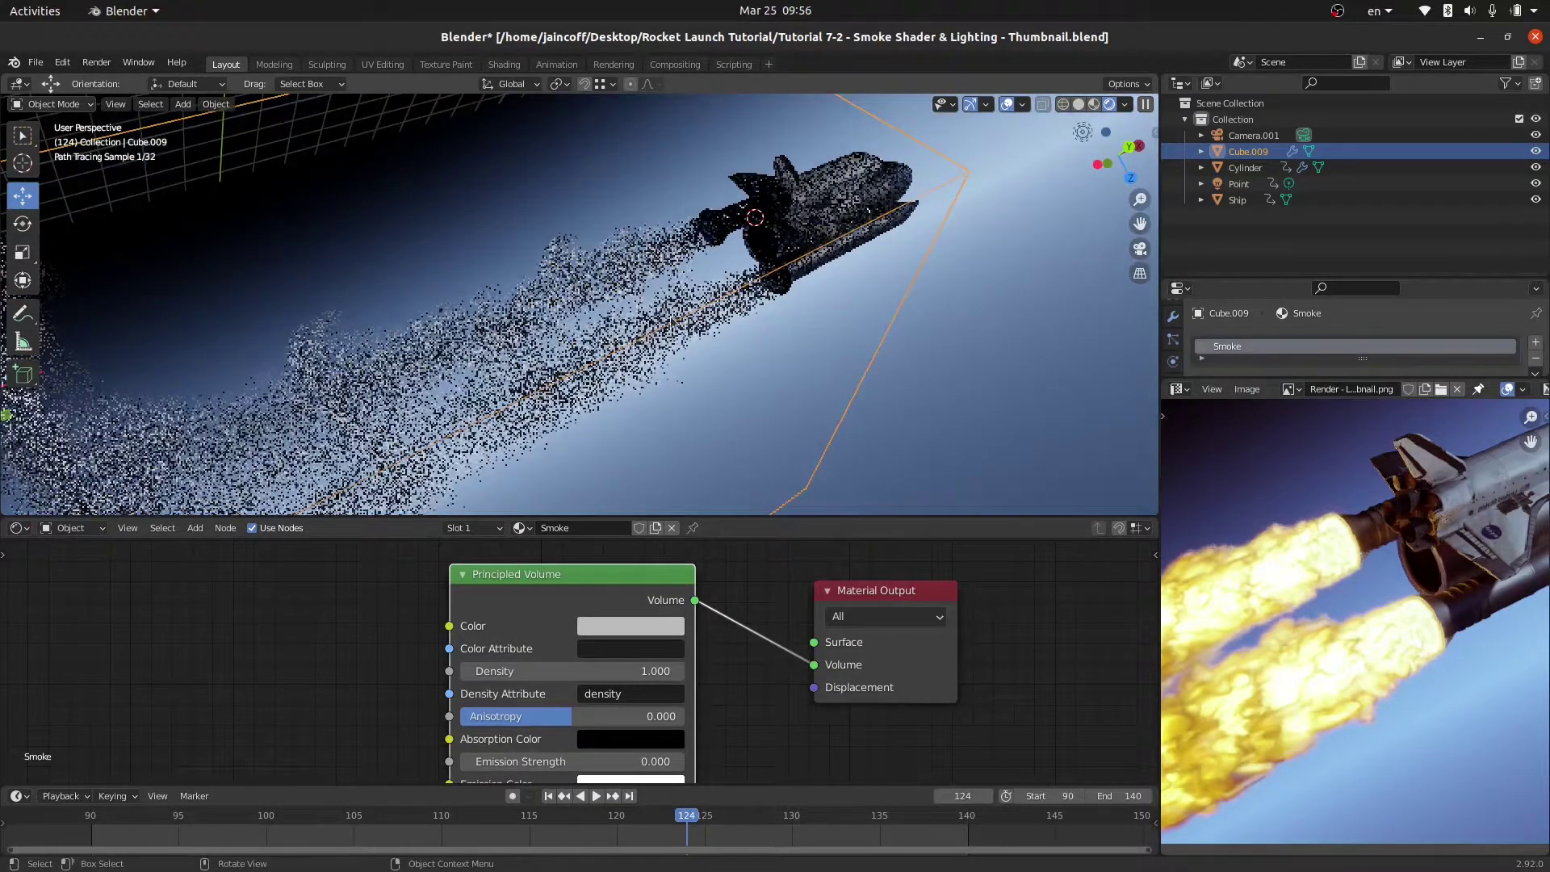
Return to solid shading and set the Principled Volume's Blackbody Intensity to 100.
key("z")
left_click(762, 327)
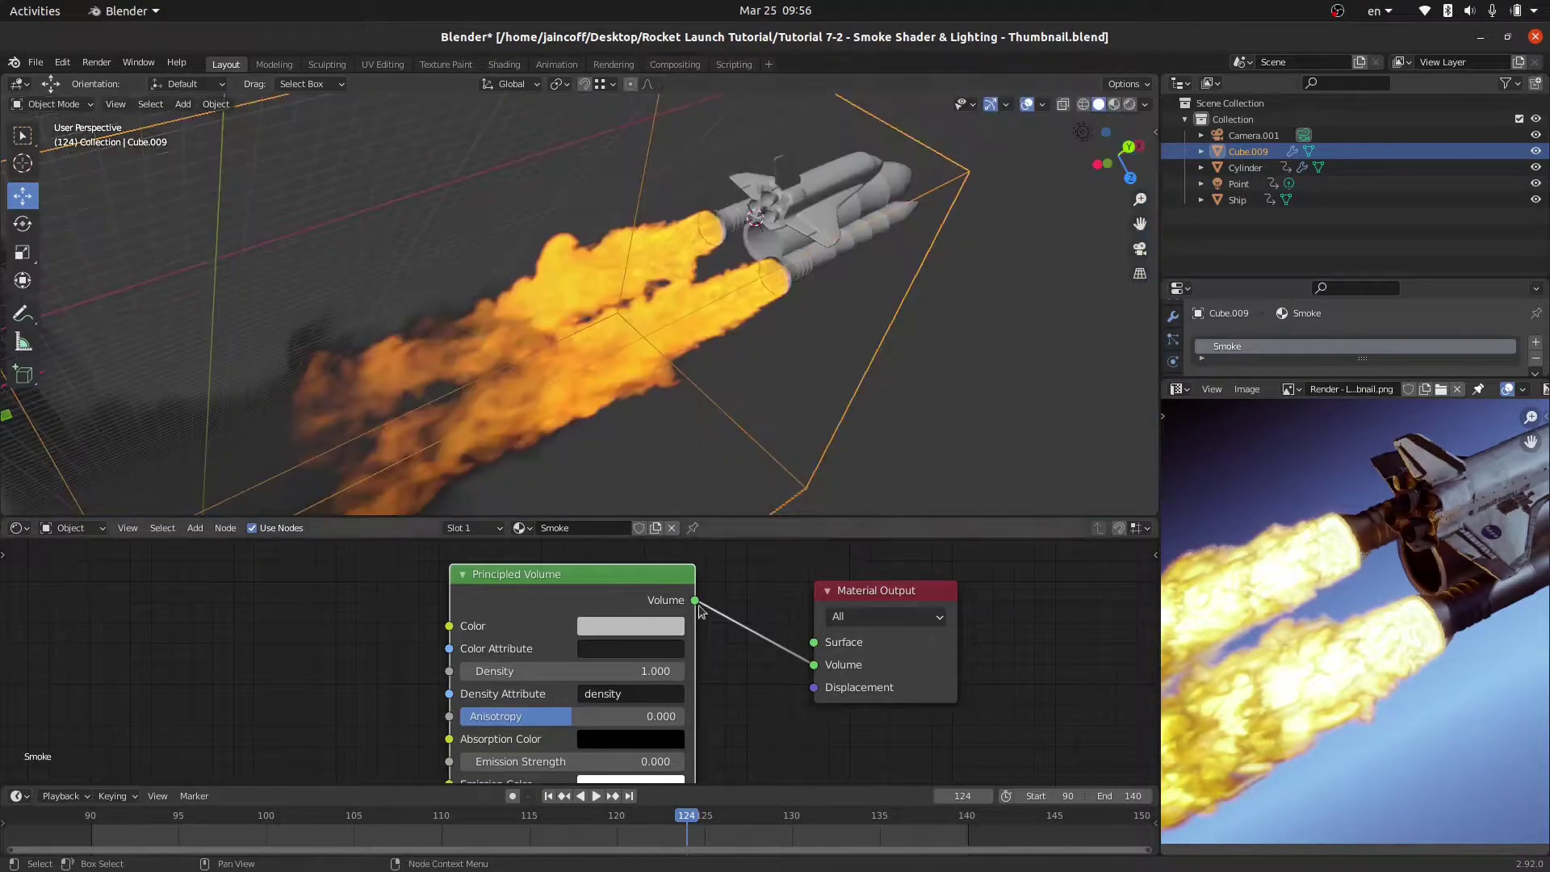
scroll(735, 598, "down", 2)
middle_click_drag(639, 745, 649, 707)
scroll(648, 707, "up", 2)
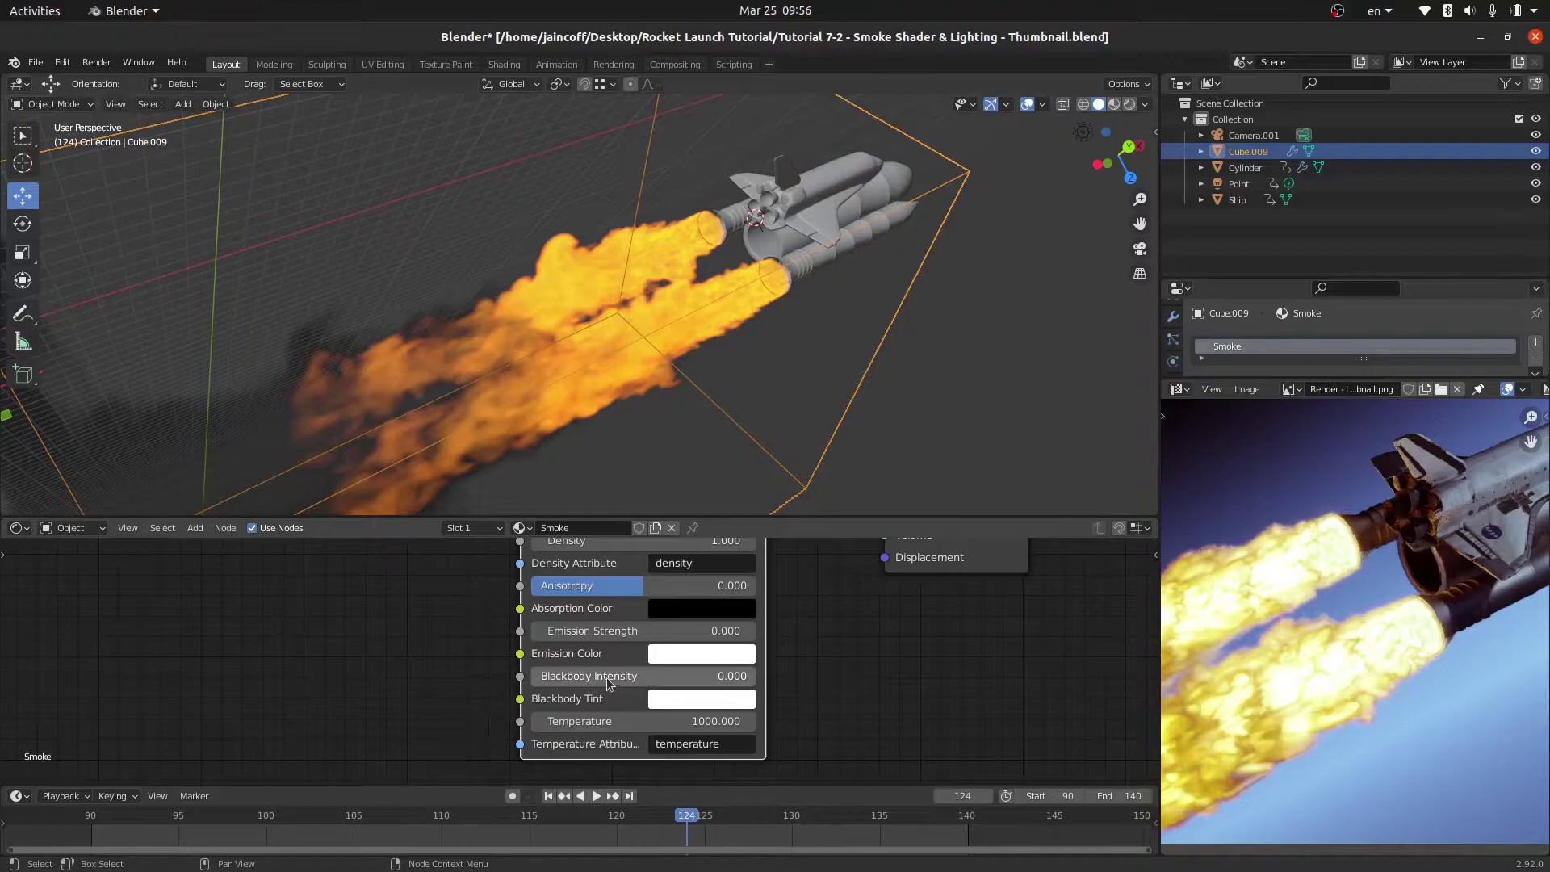
double_click(651, 675)
type("100")
key("Return")
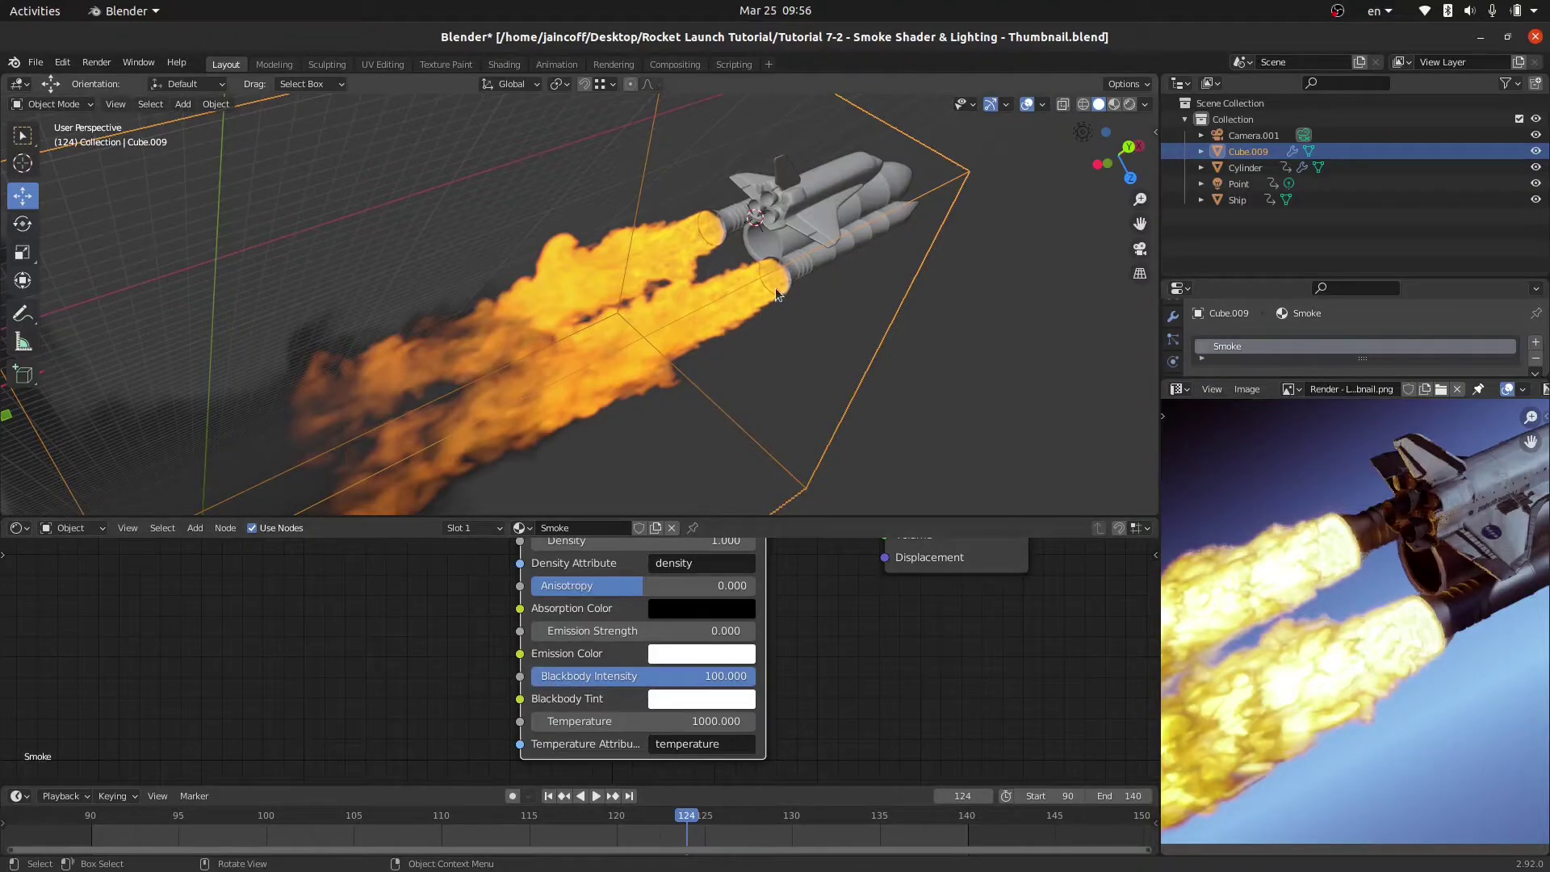
Preview the glowing exhaust in rendered shading, framing the rocket and flame.
key("z")
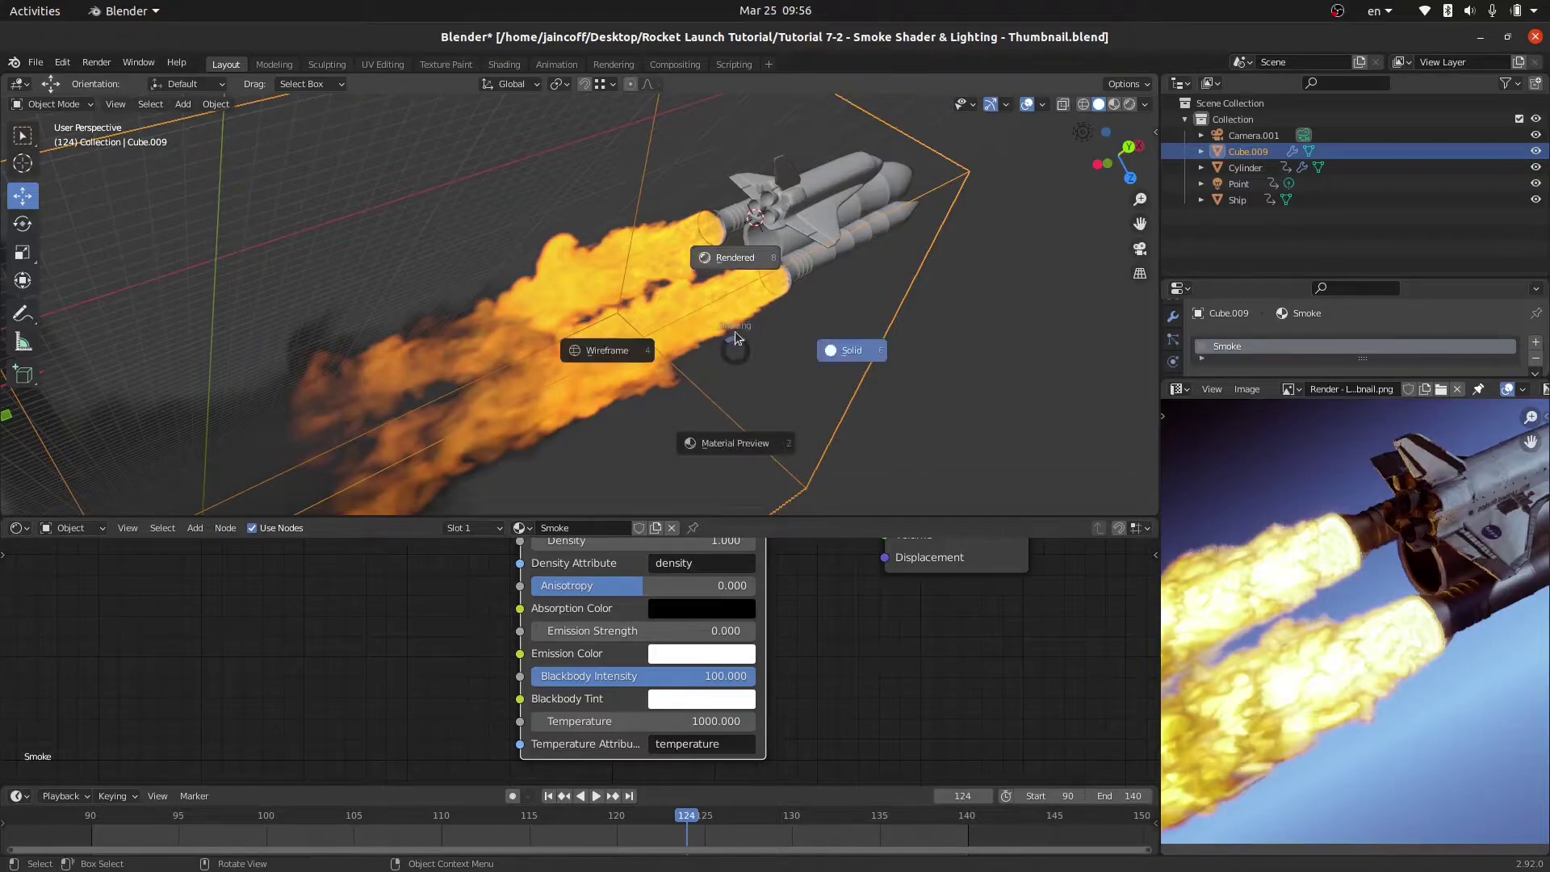
left_click(728, 267)
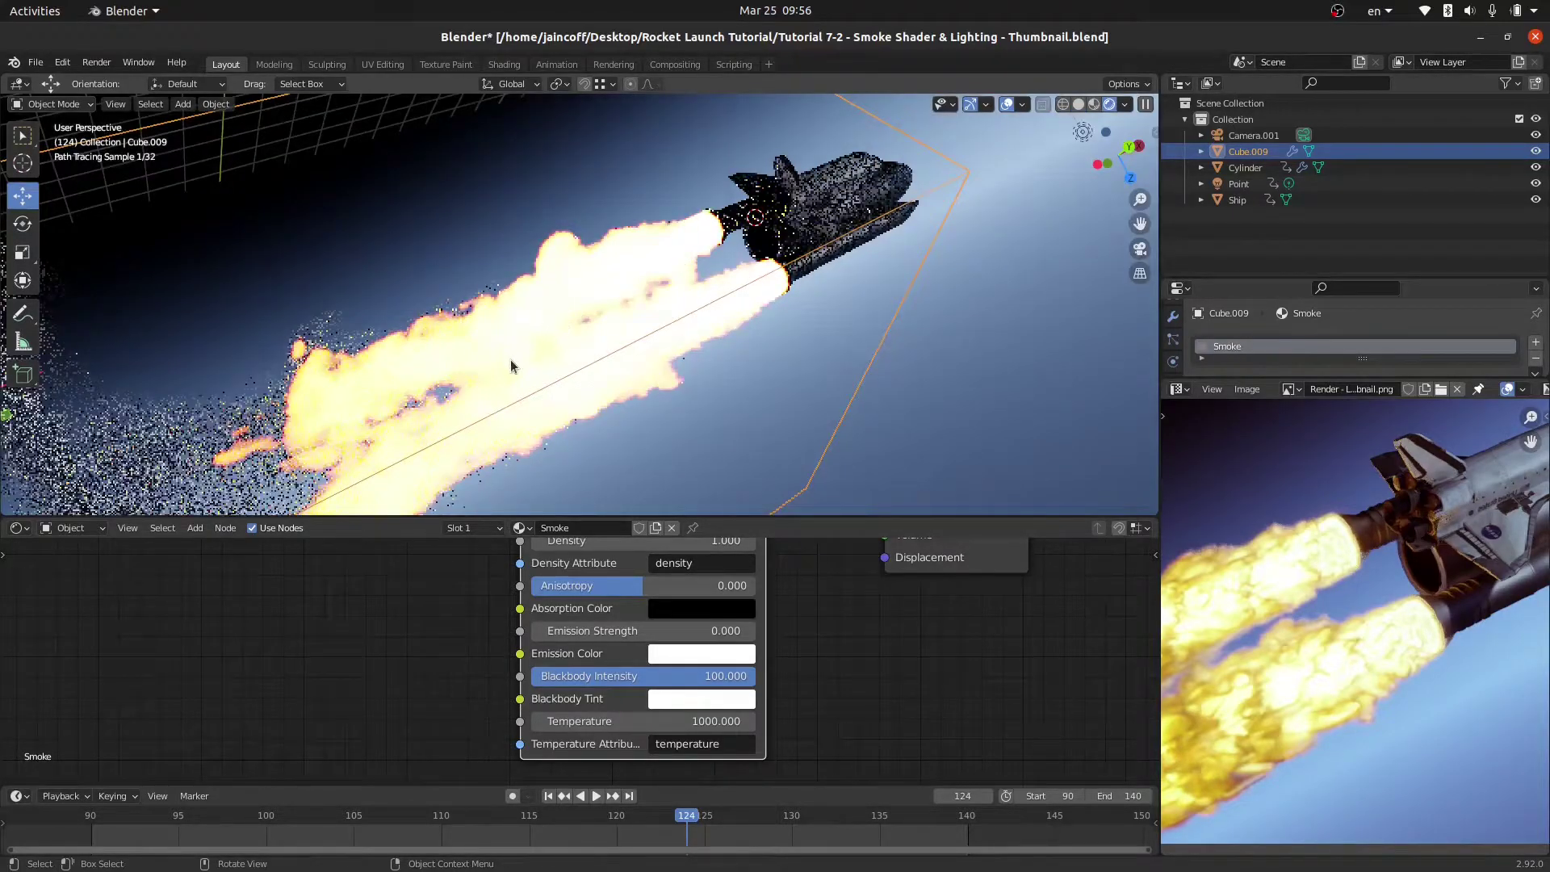
middle_click_drag(511, 366, 552, 360, "shift")
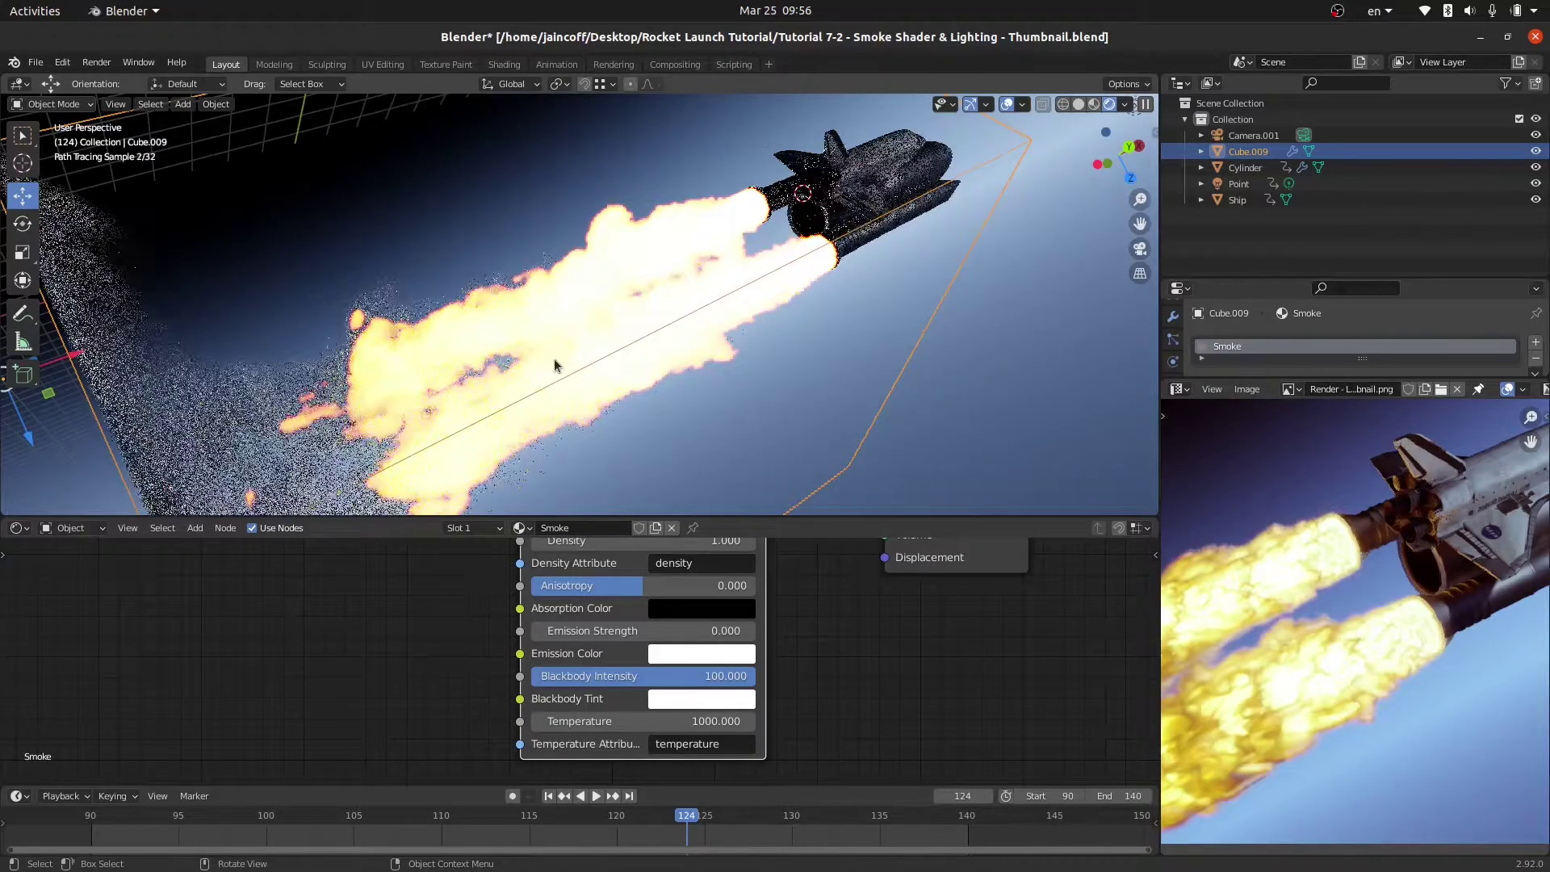
left_click(639, 720)
left_click(550, 719)
key("Return")
left_click(580, 729)
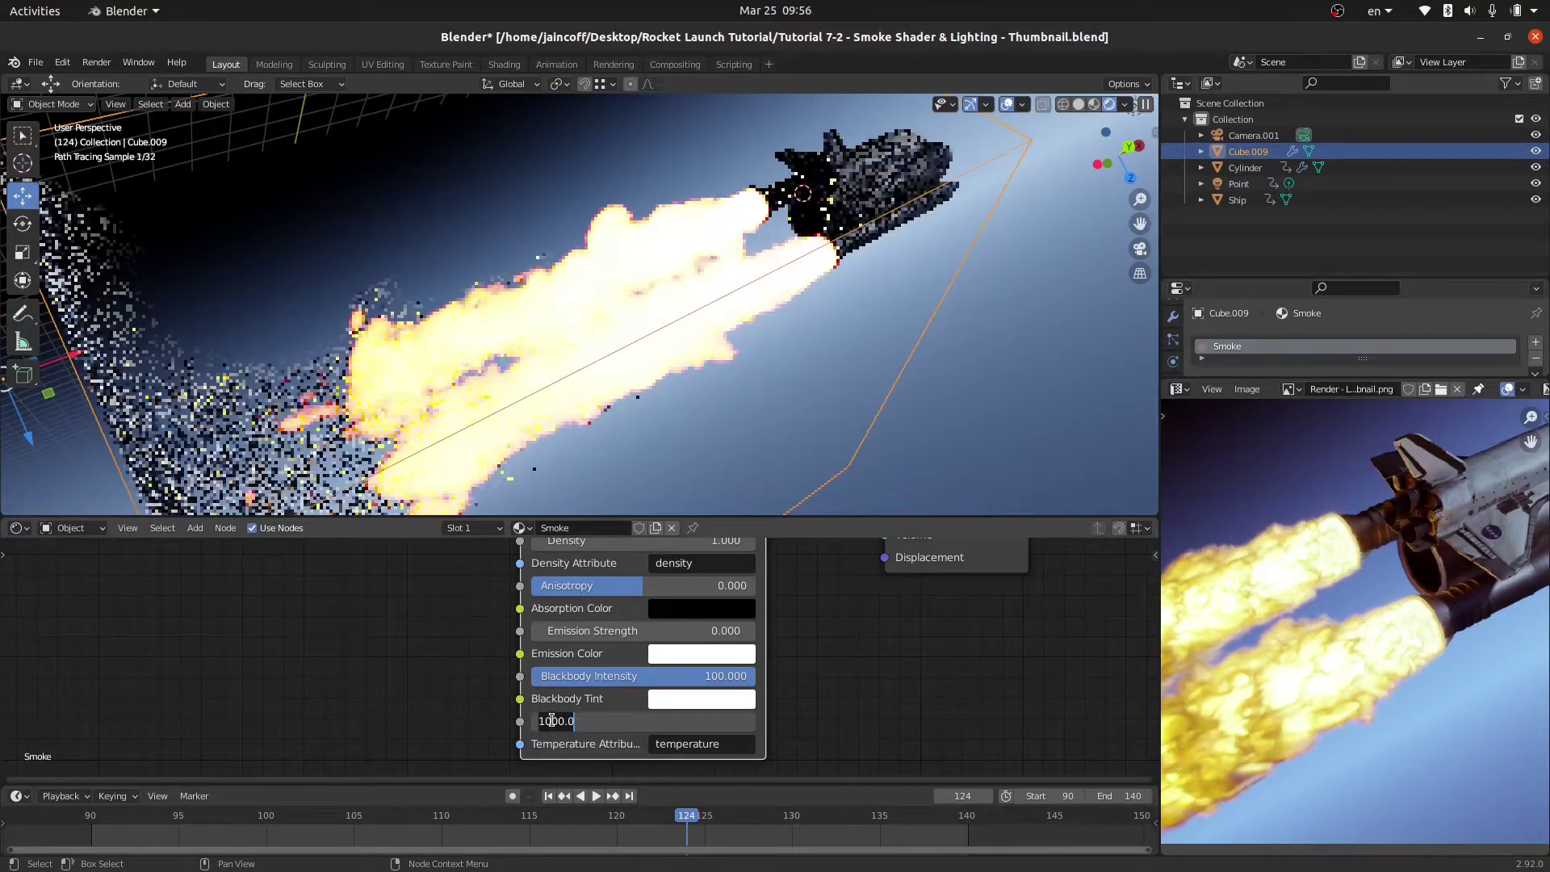
key("Delete")
type("5")
key("Return")
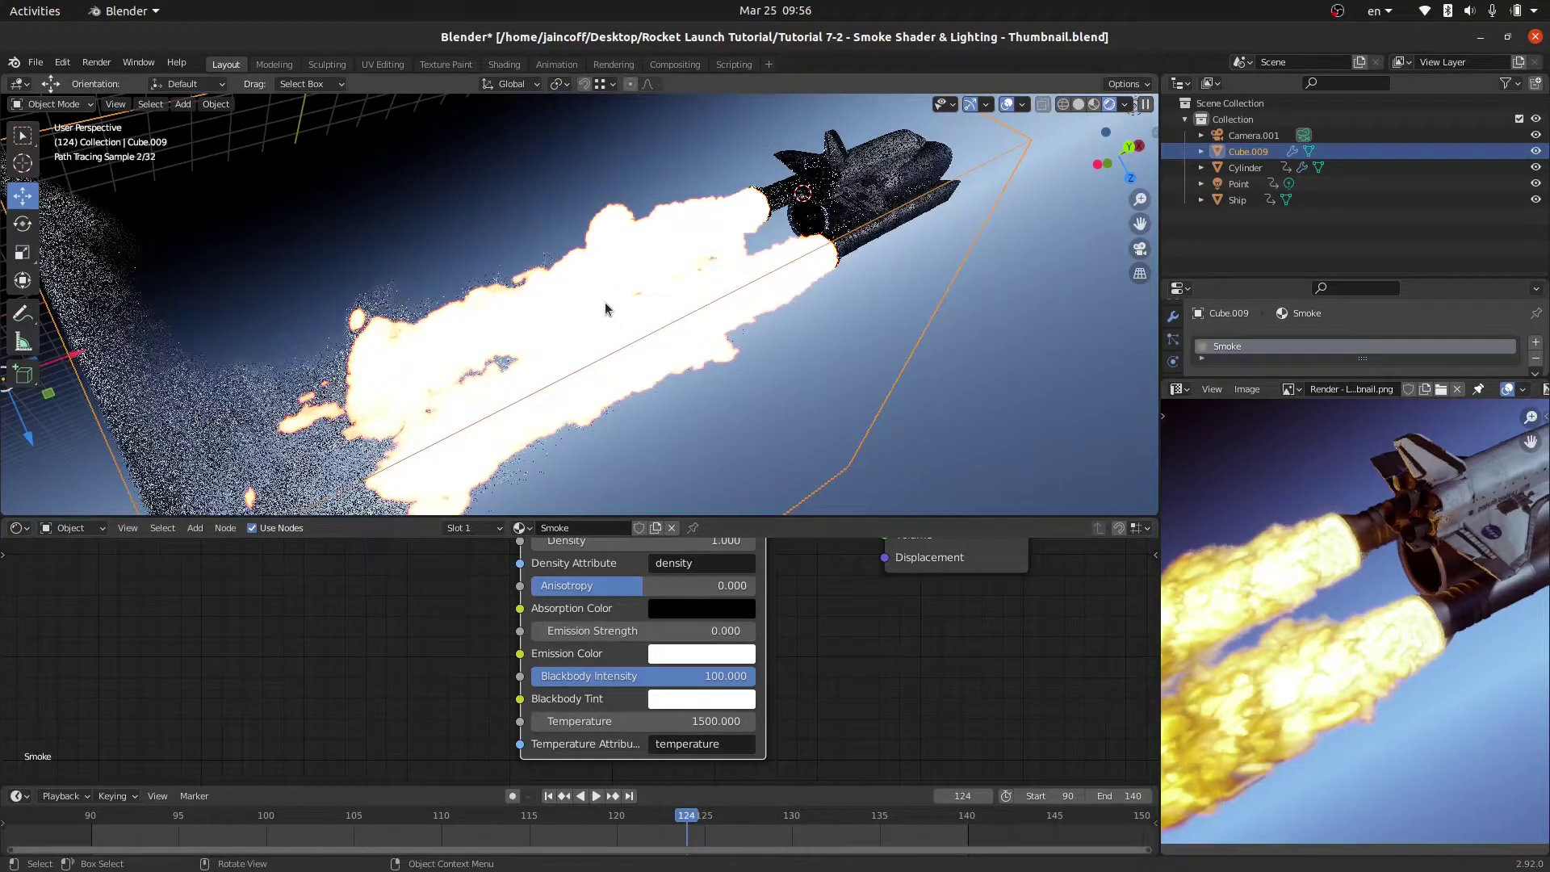
left_click(618, 721)
type("100")
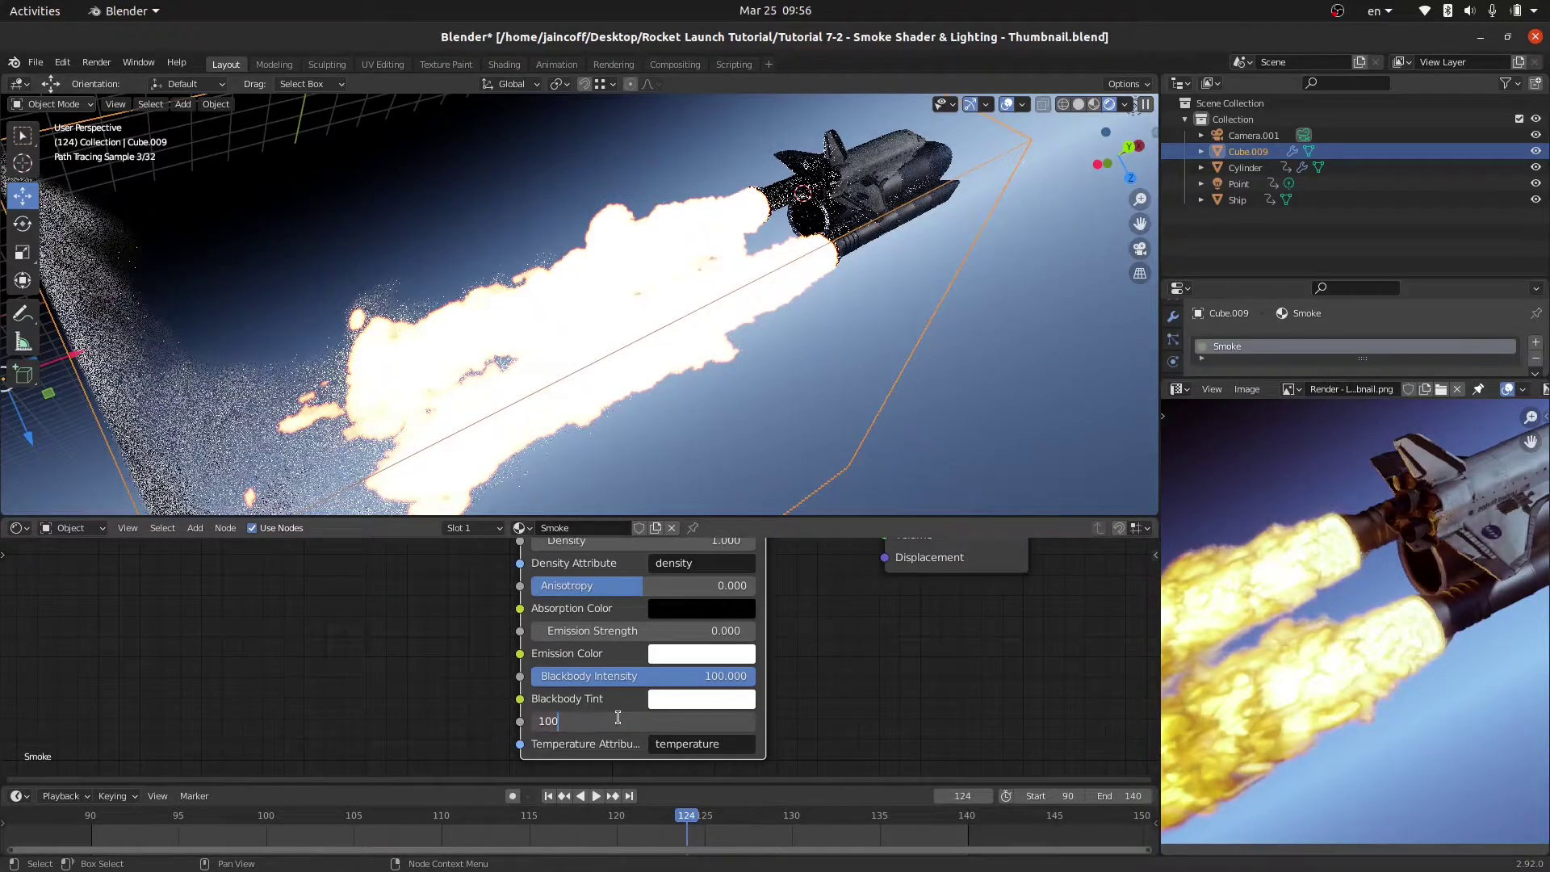
key("Return")
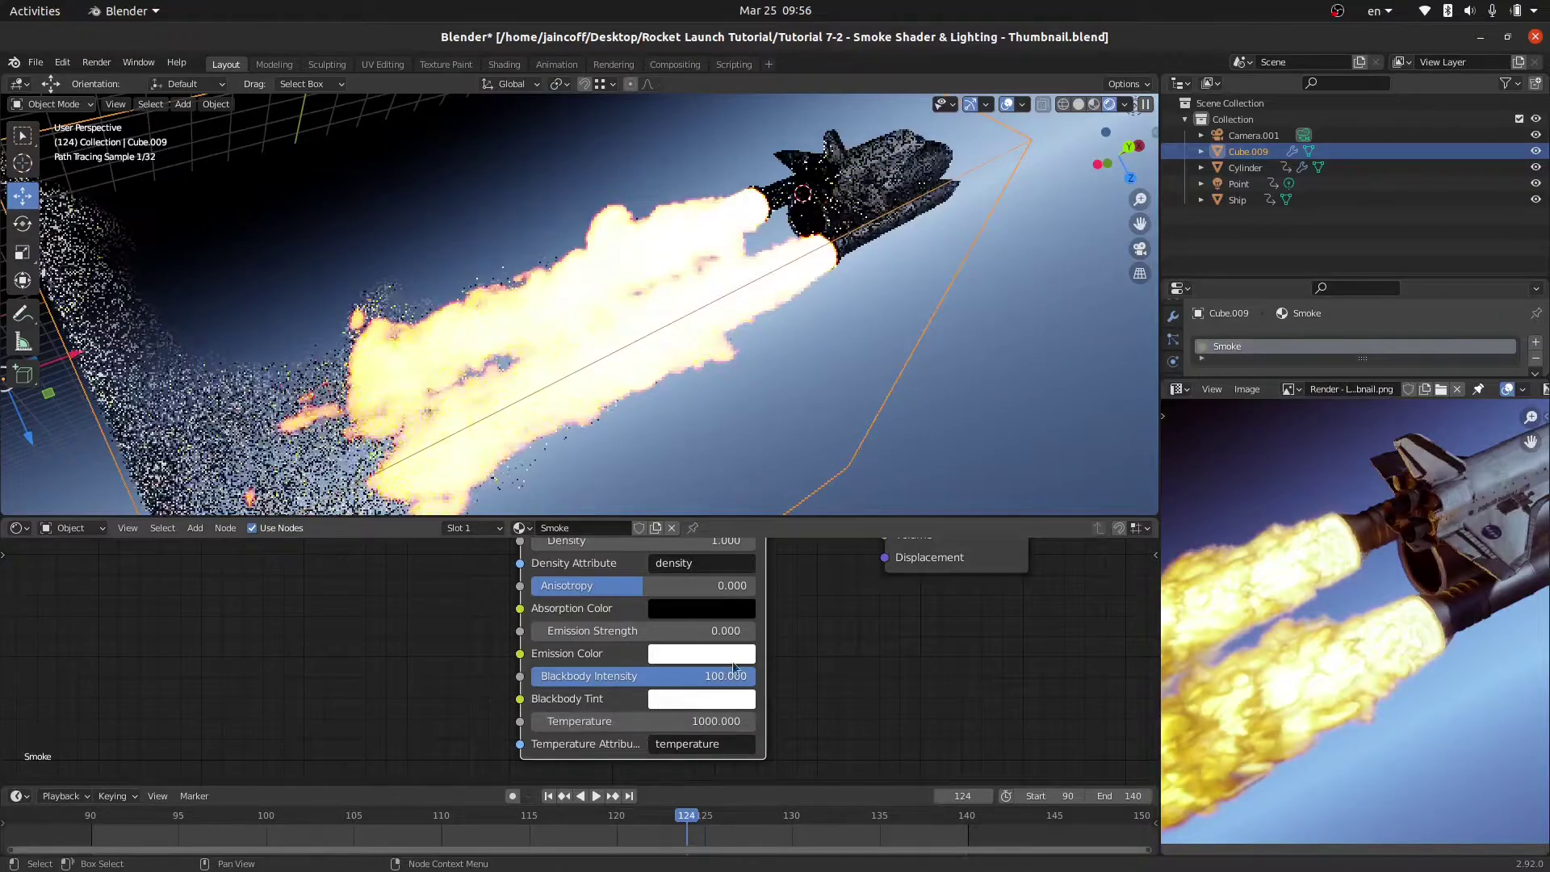
scroll(773, 604, "down", 3)
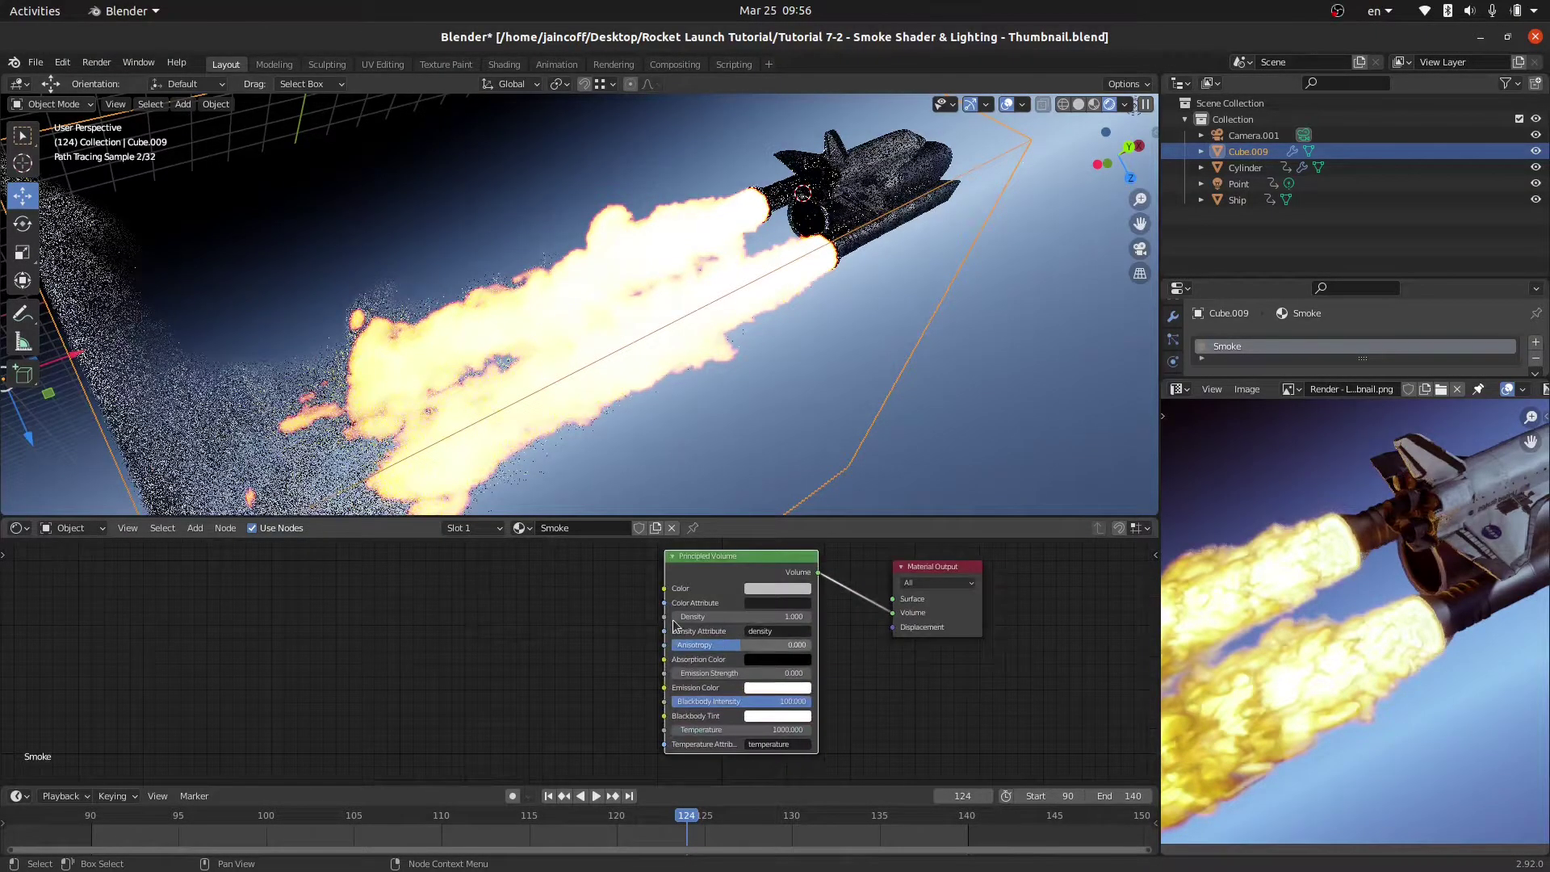
Switch to solid shading and add a Math (Add) node to the Smoke material.
middle_click_drag(531, 648, 528, 659)
key("z")
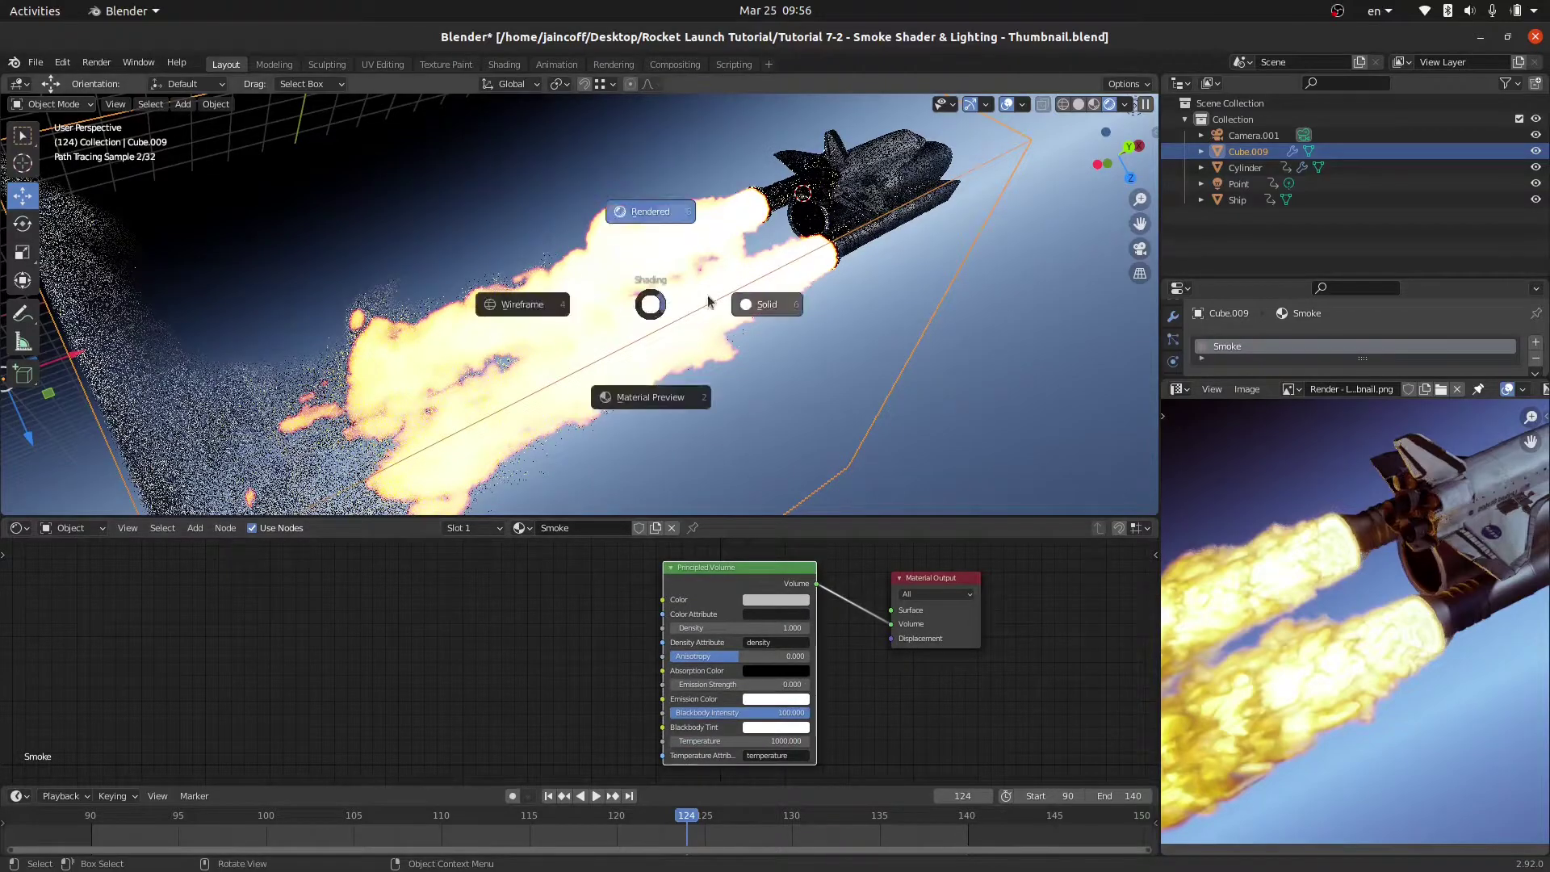
key("6")
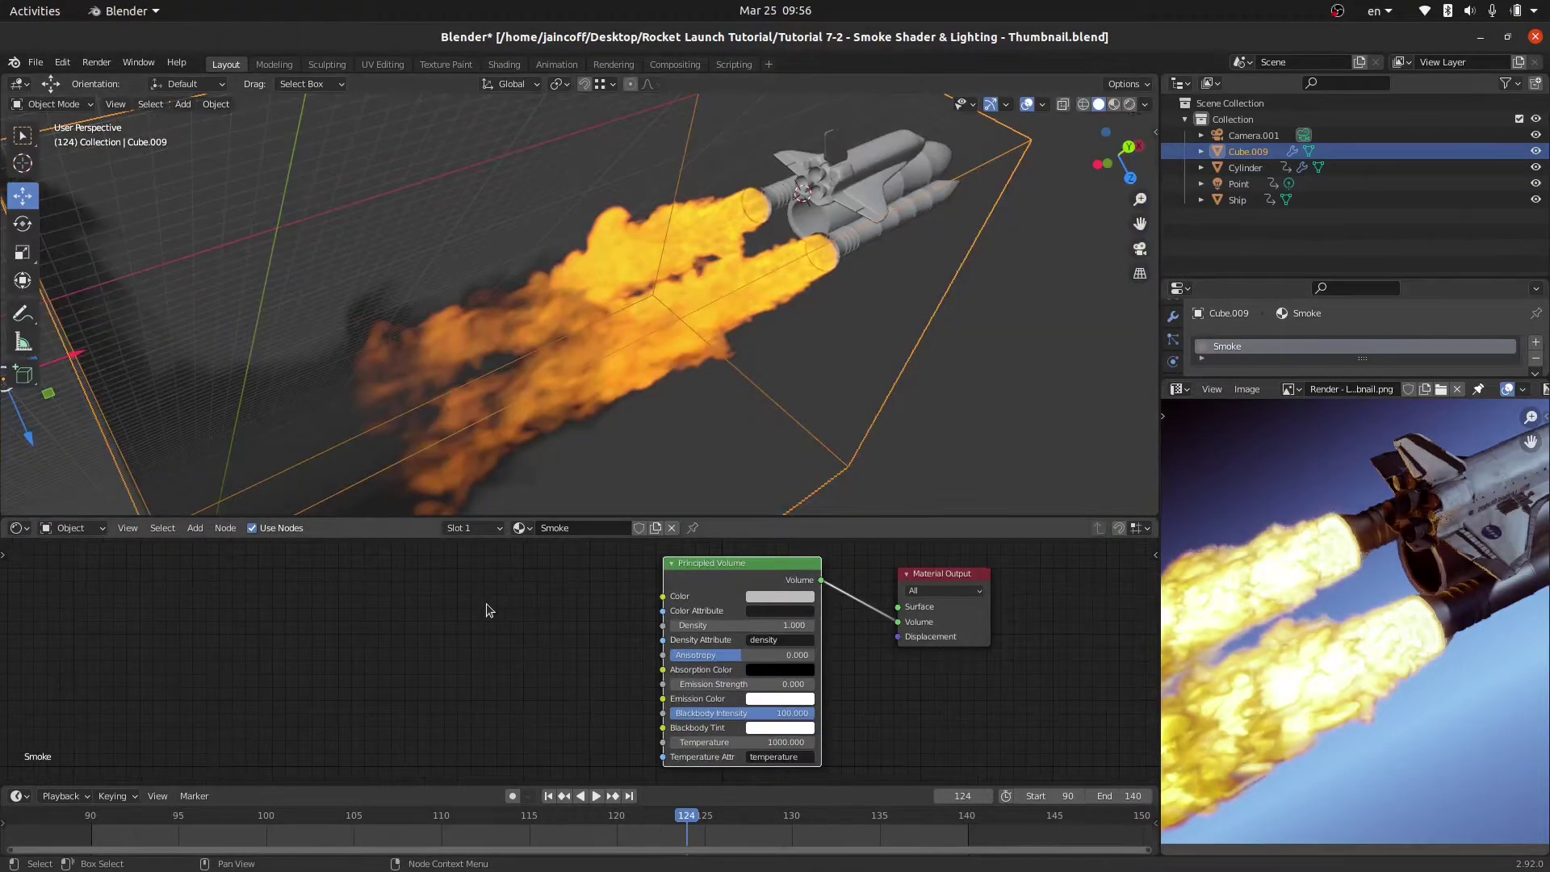
key("shift+a")
left_click(487, 589)
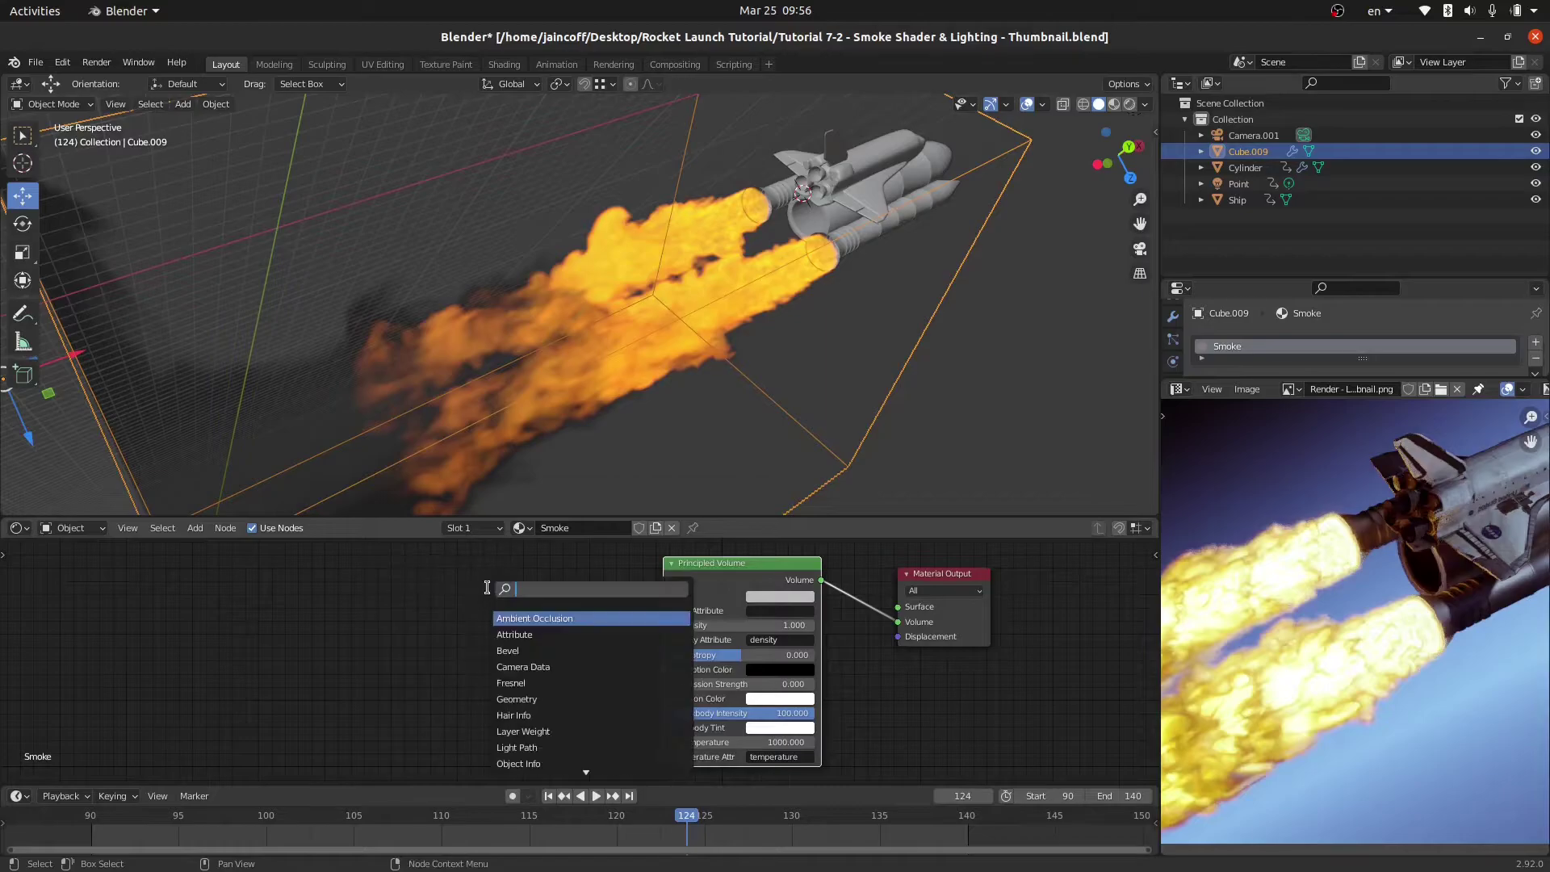
type("math")
key("Return")
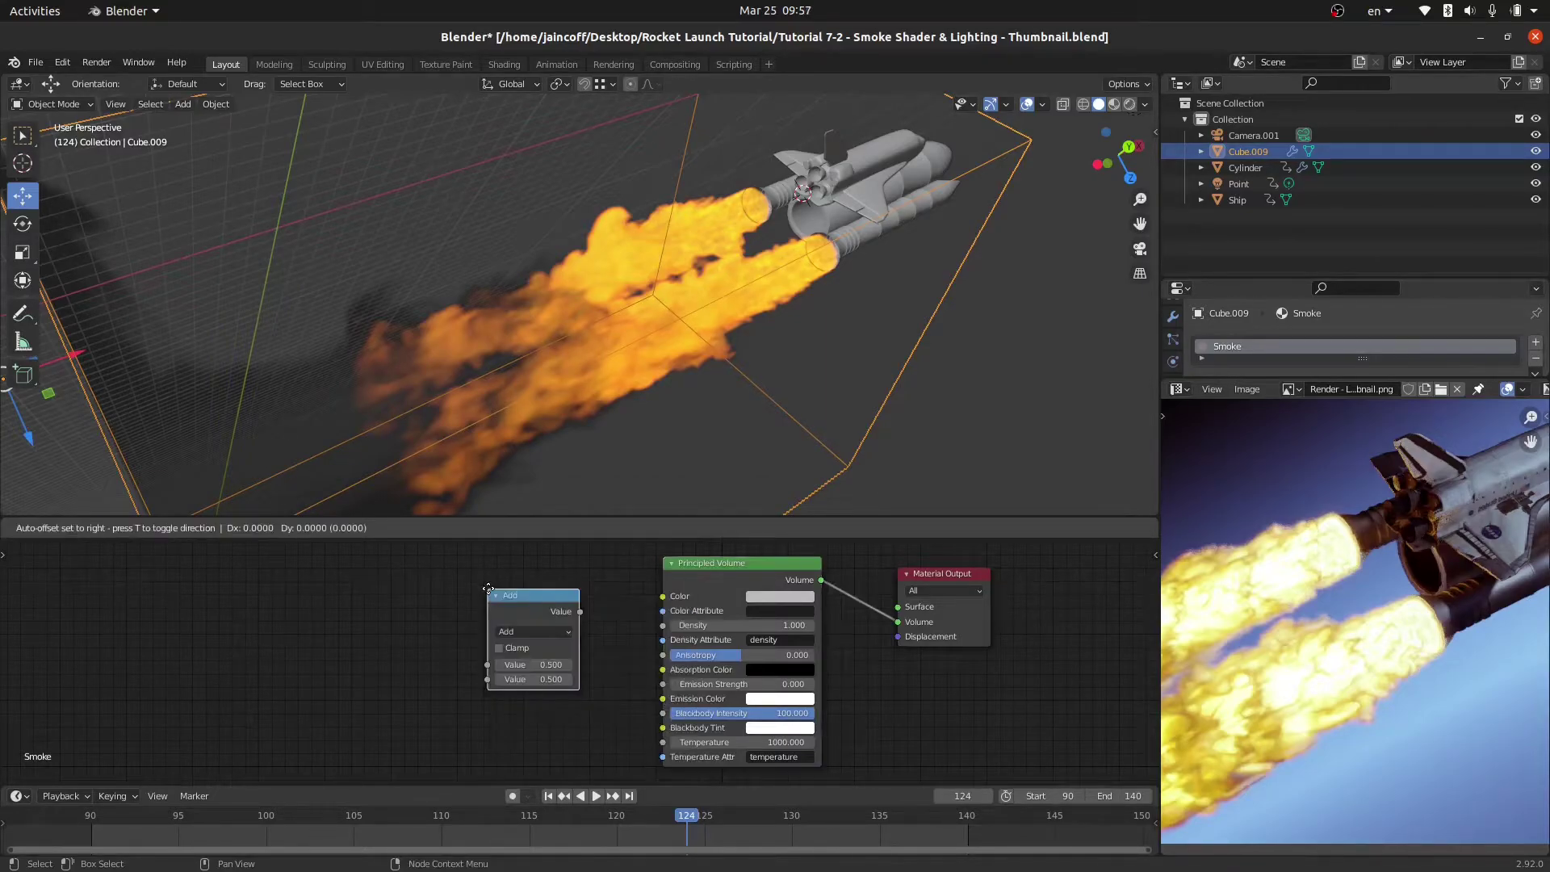
left_click(530, 584)
middle_click_drag(529, 583, 587, 610)
Add a ColorRamp node placed to the left of the Add node.
key("shift+a")
left_click(448, 584)
type("color ramp")
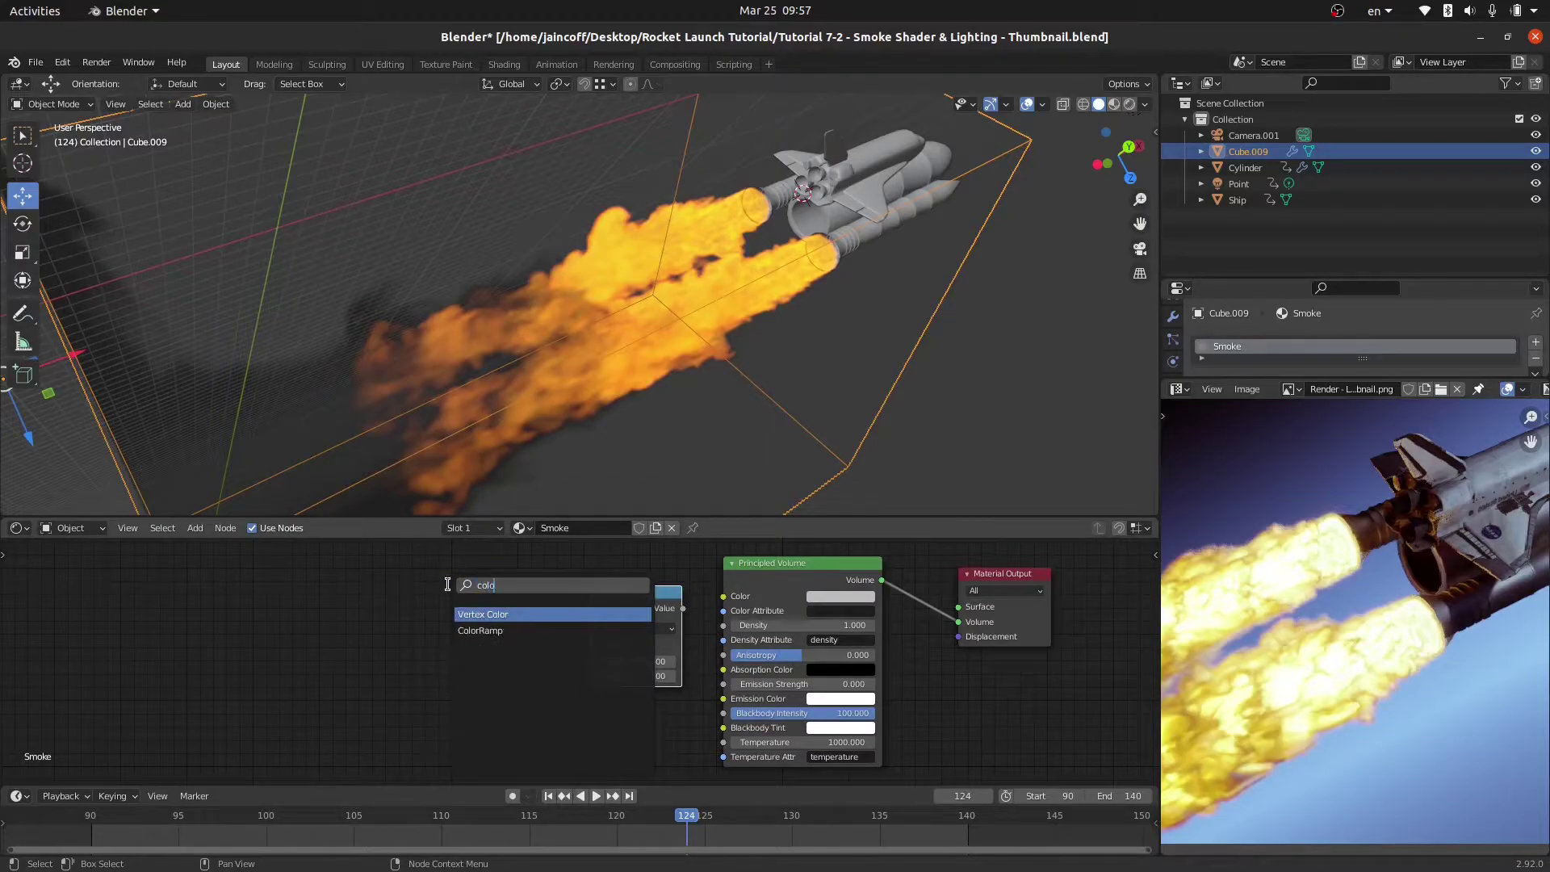
key("Return")
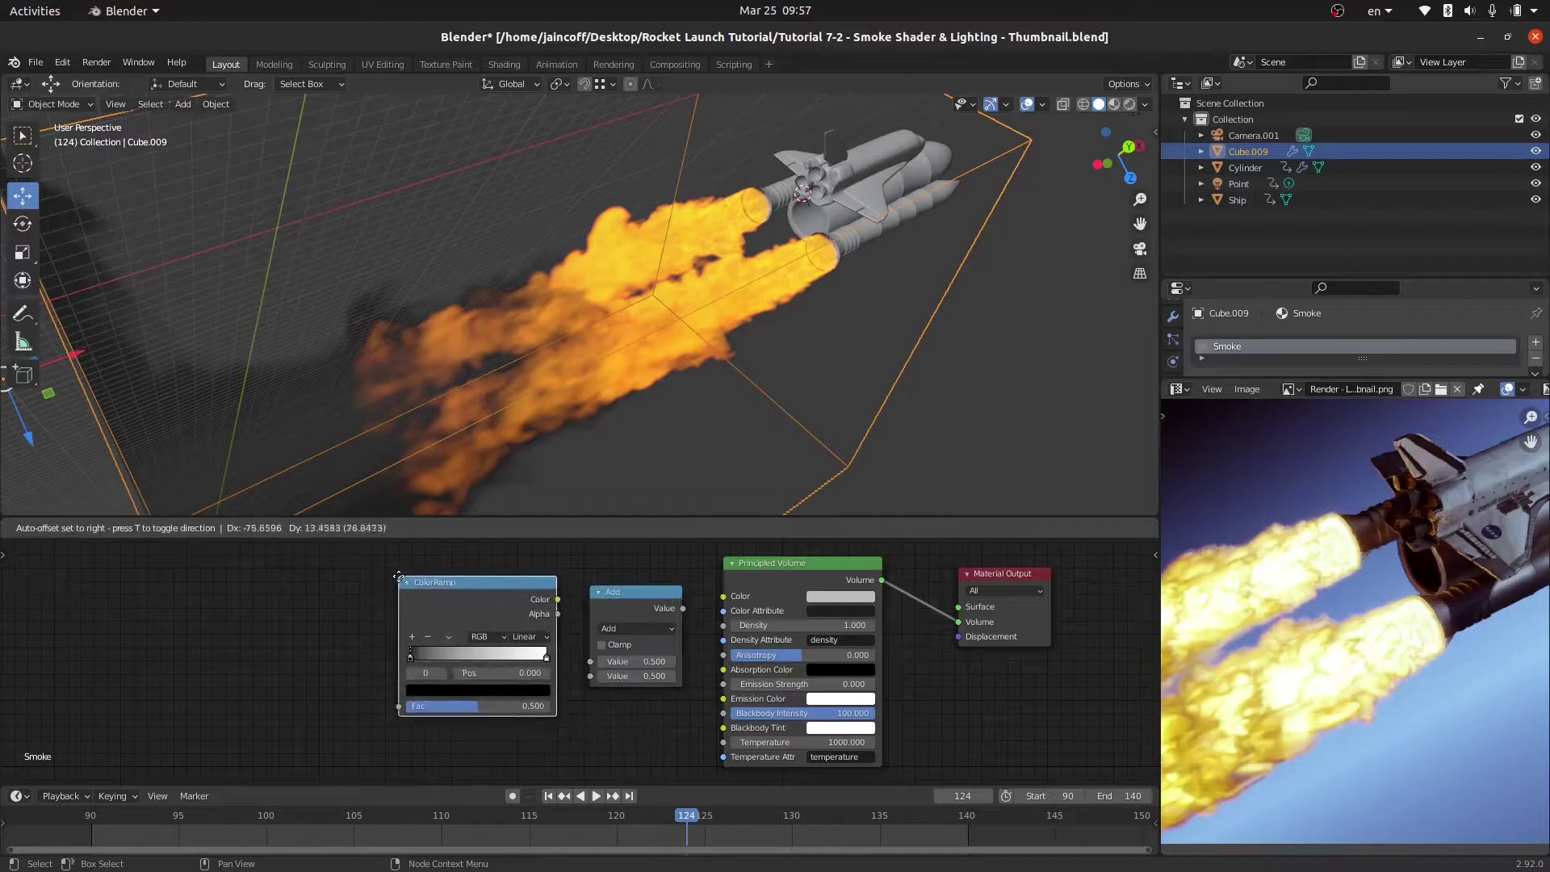
left_click(400, 577)
middle_click_drag(465, 605, 472, 606)
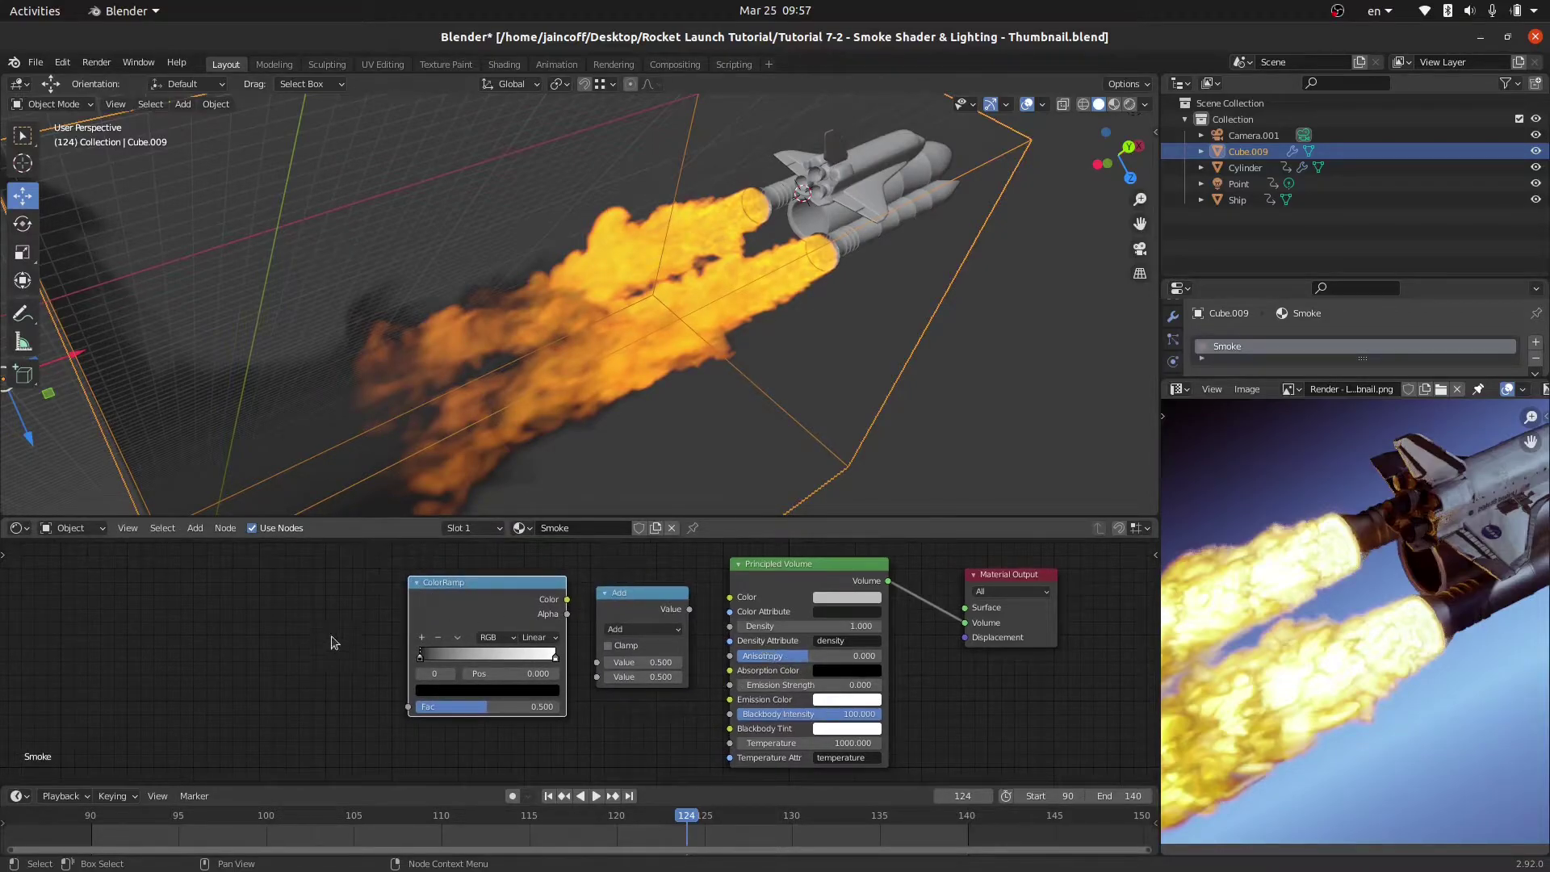
Add an Attribute node to the left of the ColorRamp.
key("shift+a")
left_click(303, 607)
type("att")
key("Return")
left_click(258, 602)
scroll(355, 641, "up", 3)
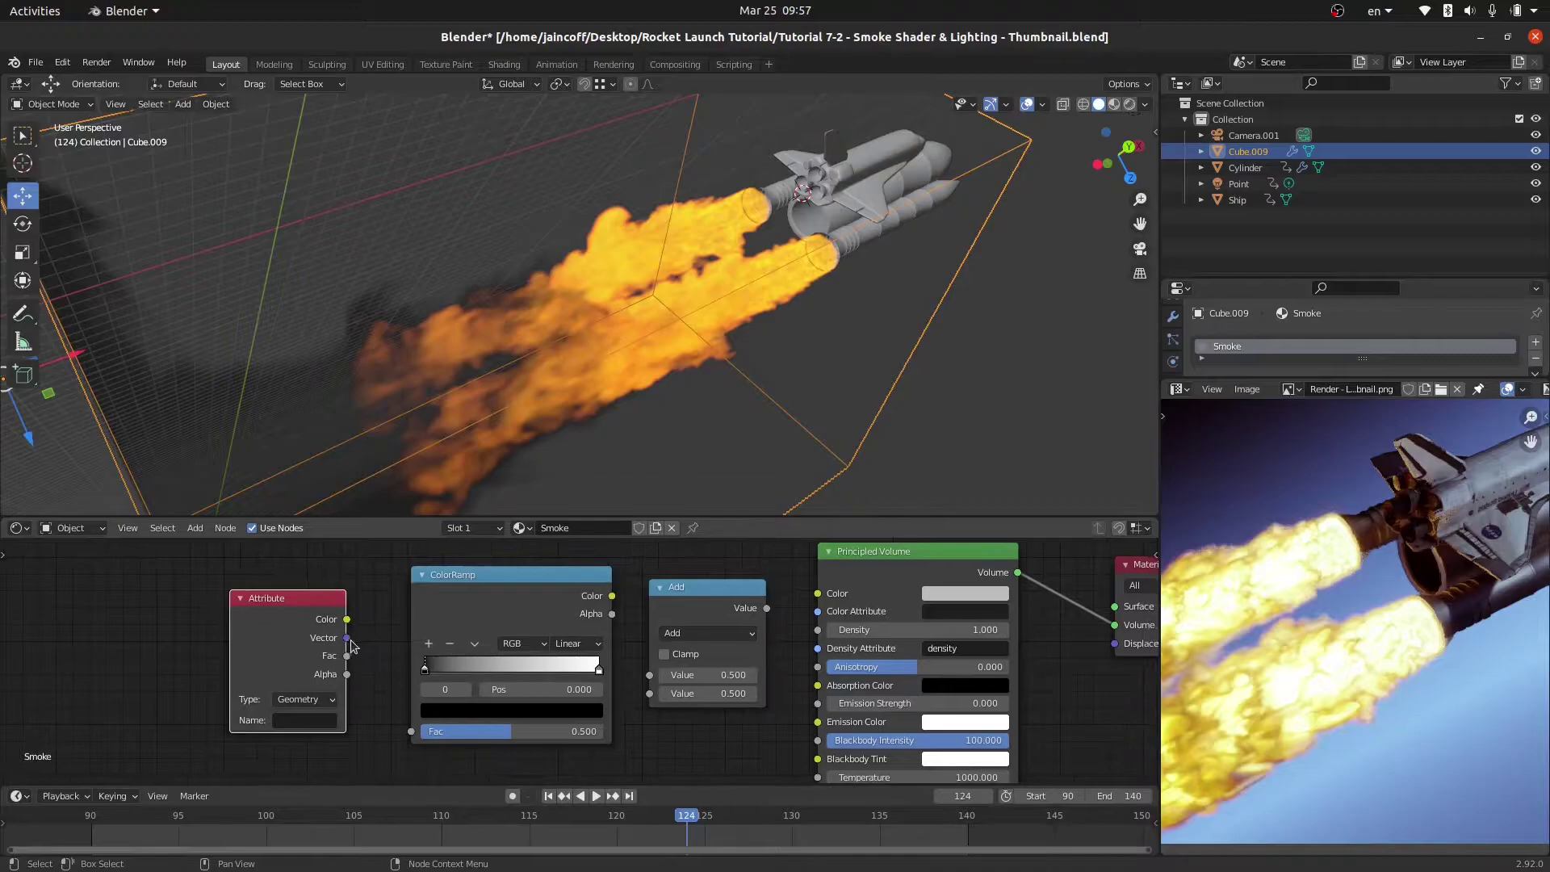
Link Attribute Fac to ColorRamp Fac, ColorRamp Color to Add, and Add to Density.
left_click_drag(348, 656, 427, 753)
scroll(440, 727, "right", 2, "ctrl")
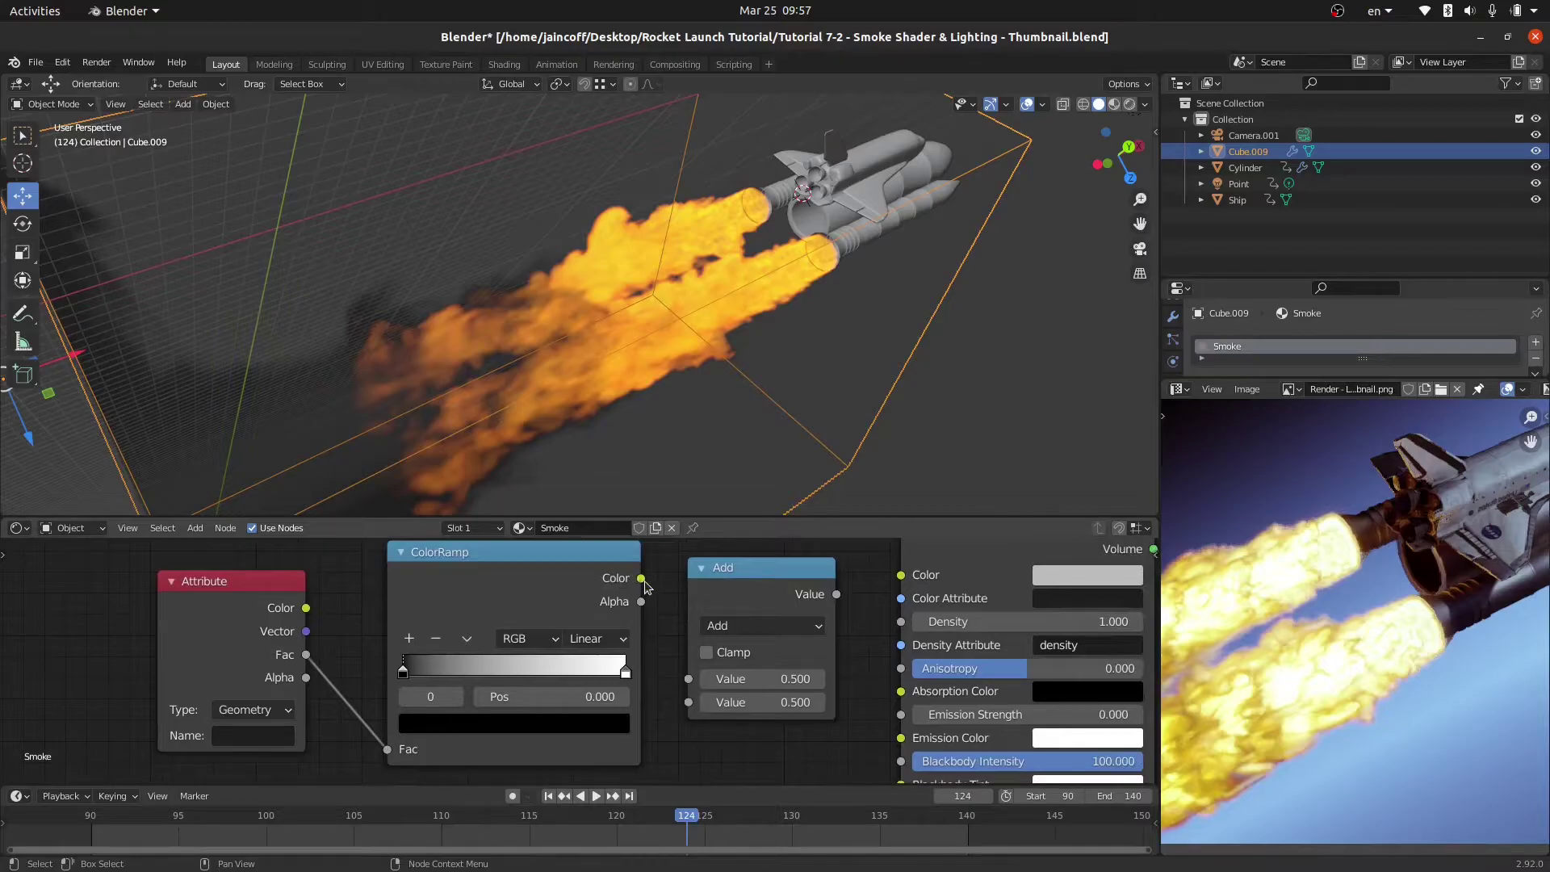
left_click_drag(641, 578, 688, 679)
middle_click_drag(899, 627, 866, 631)
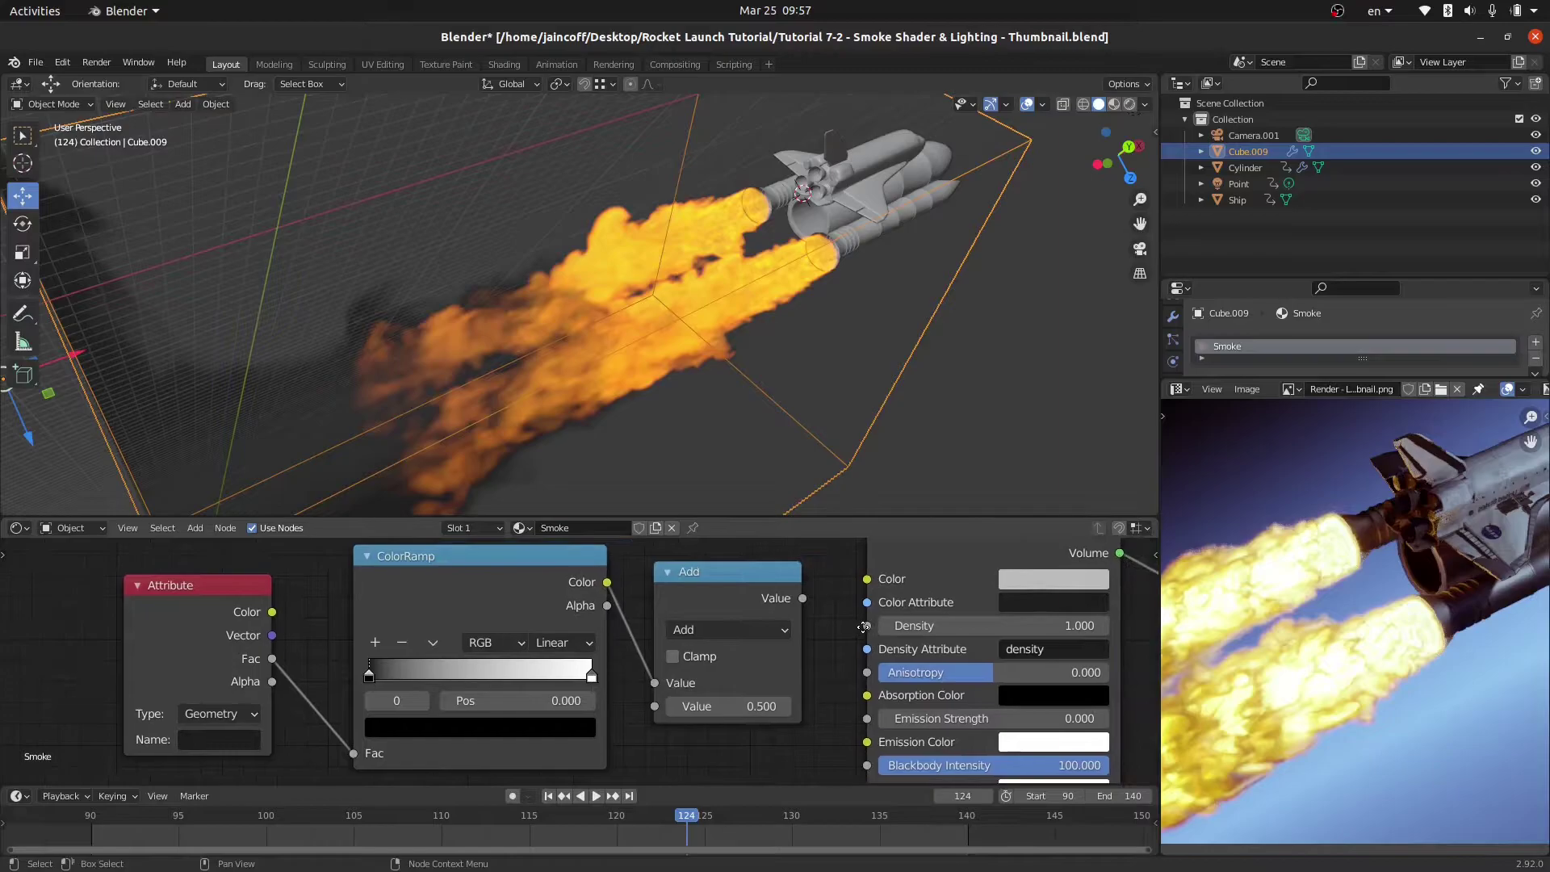
left_click_drag(802, 599, 868, 629)
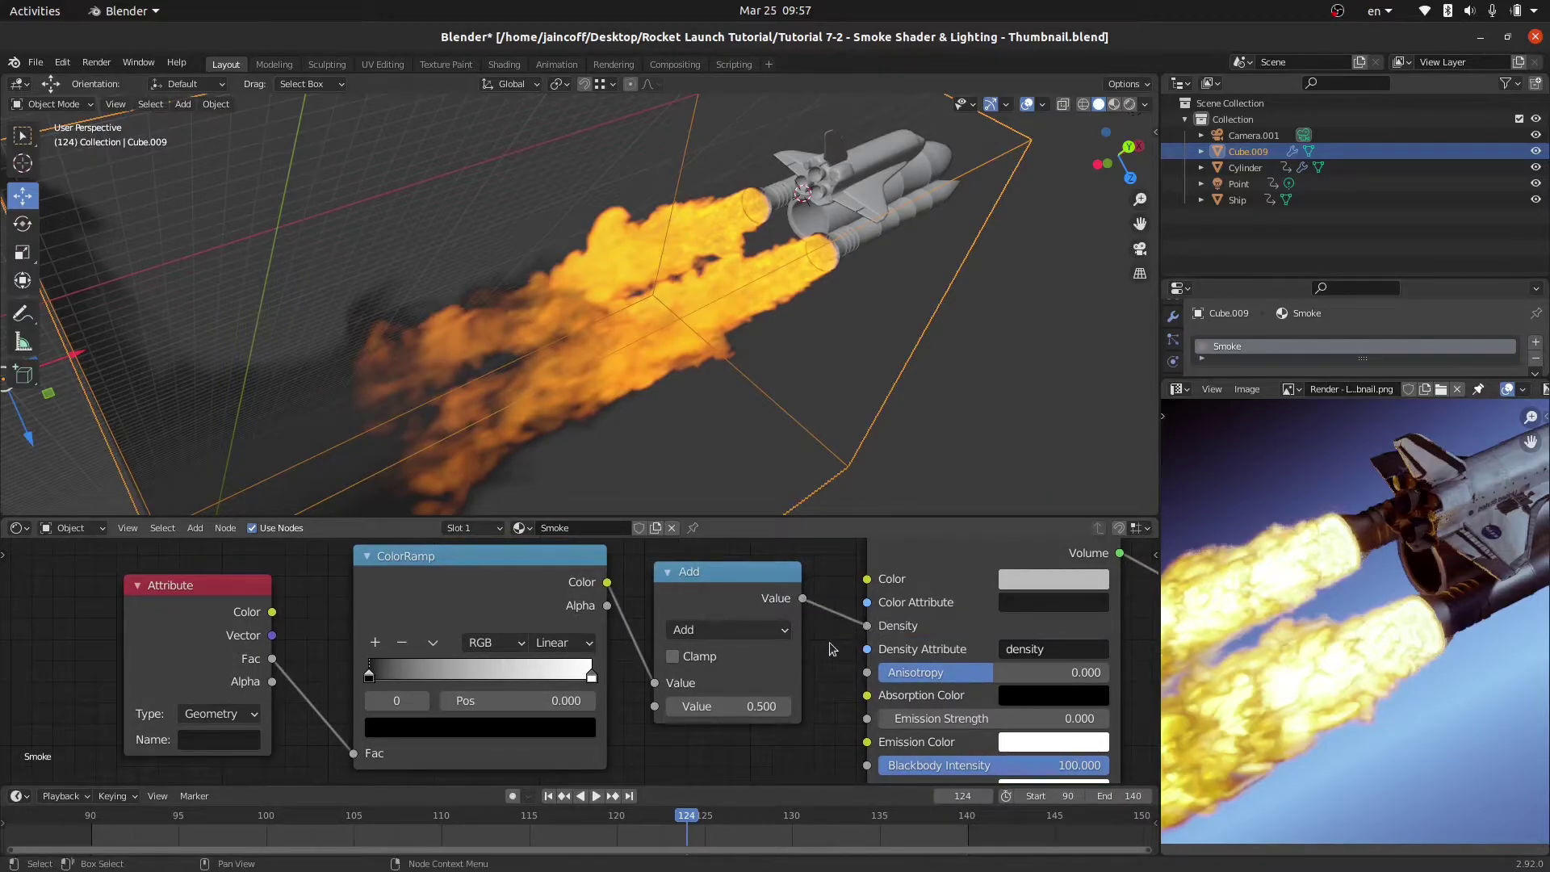
Change the math node to Multiply with a value of 100.
left_click(712, 630)
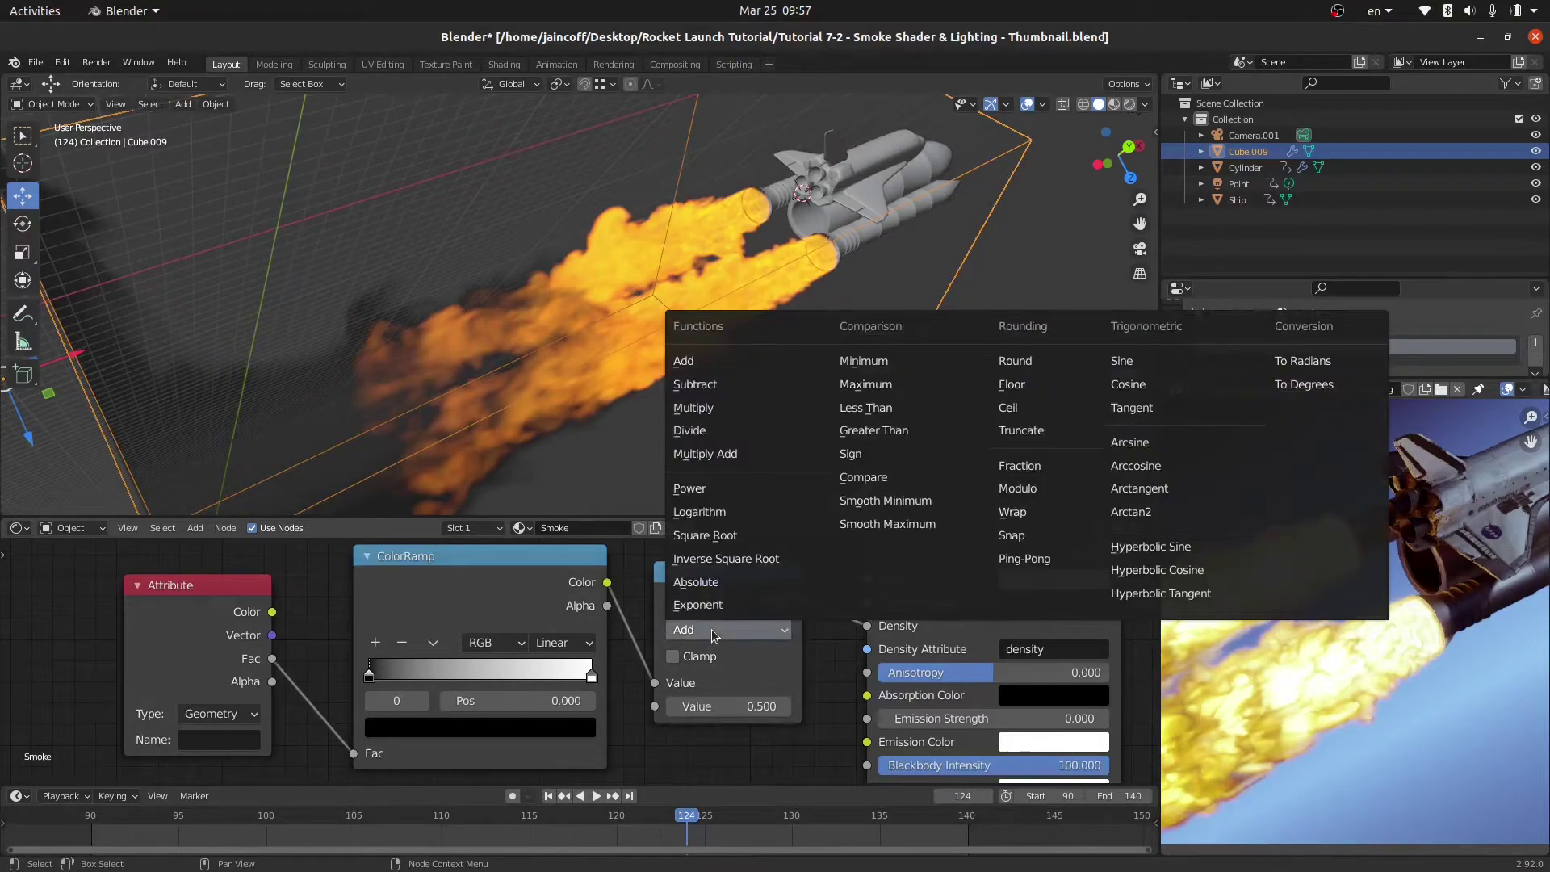
left_click(708, 410)
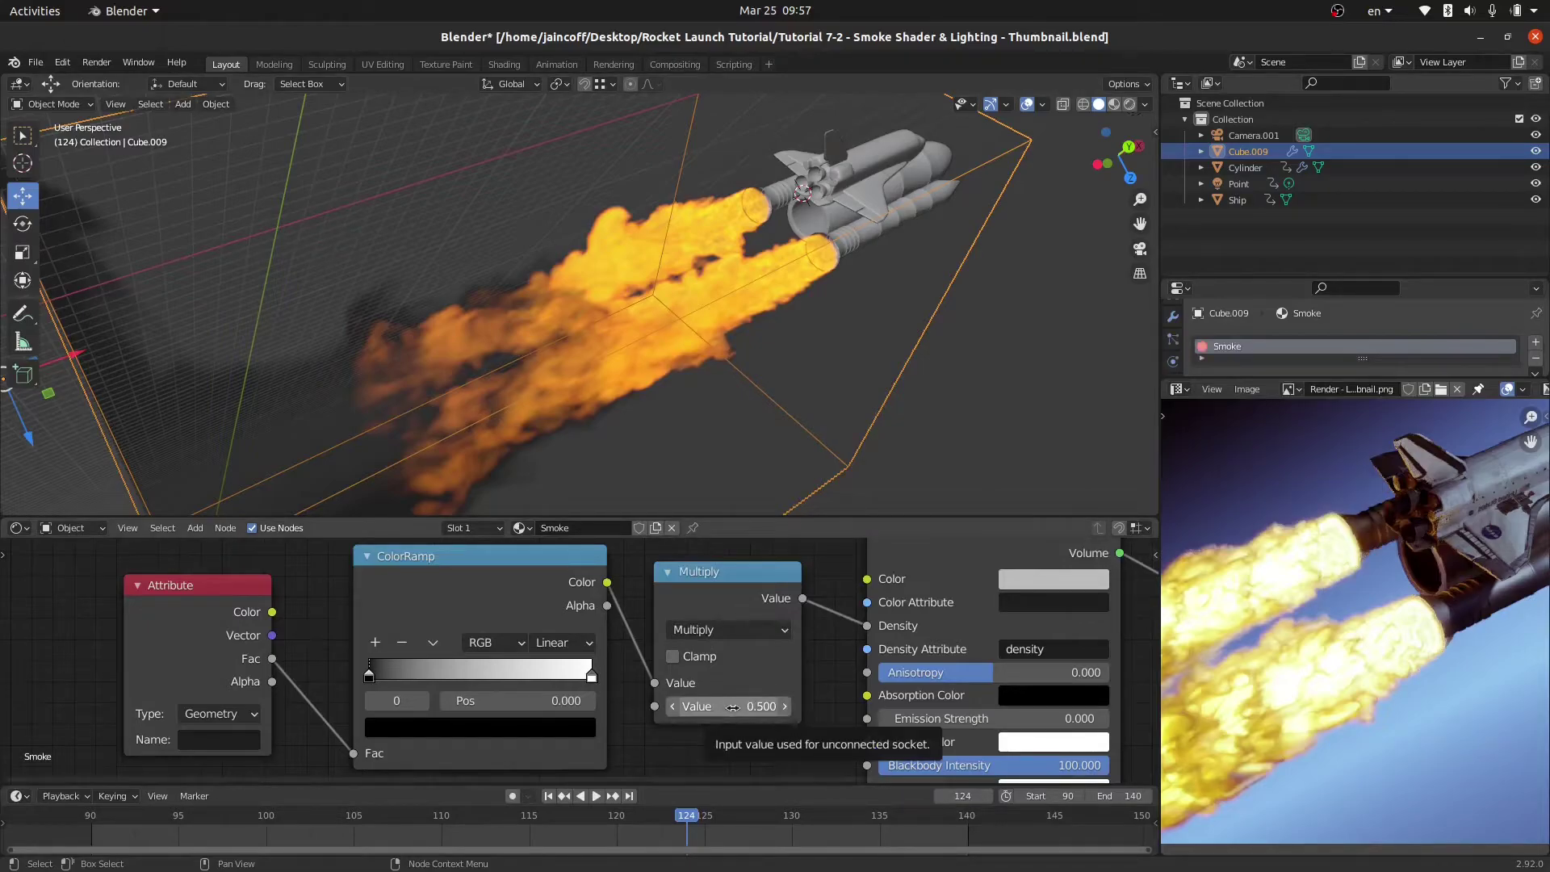
left_click(732, 707)
type("10")
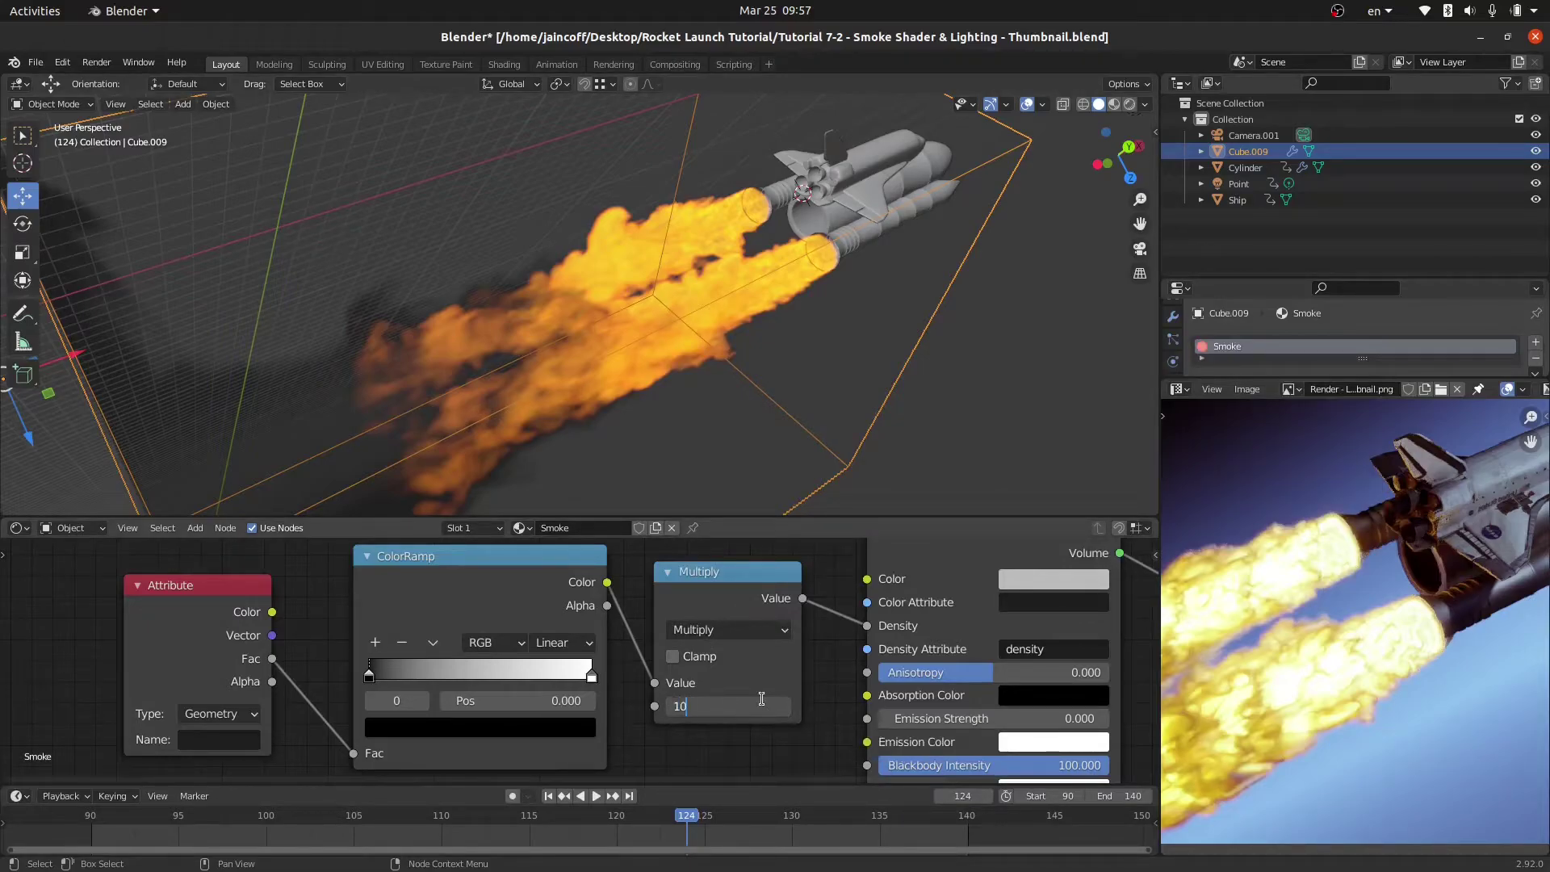
type("0")
key("Return")
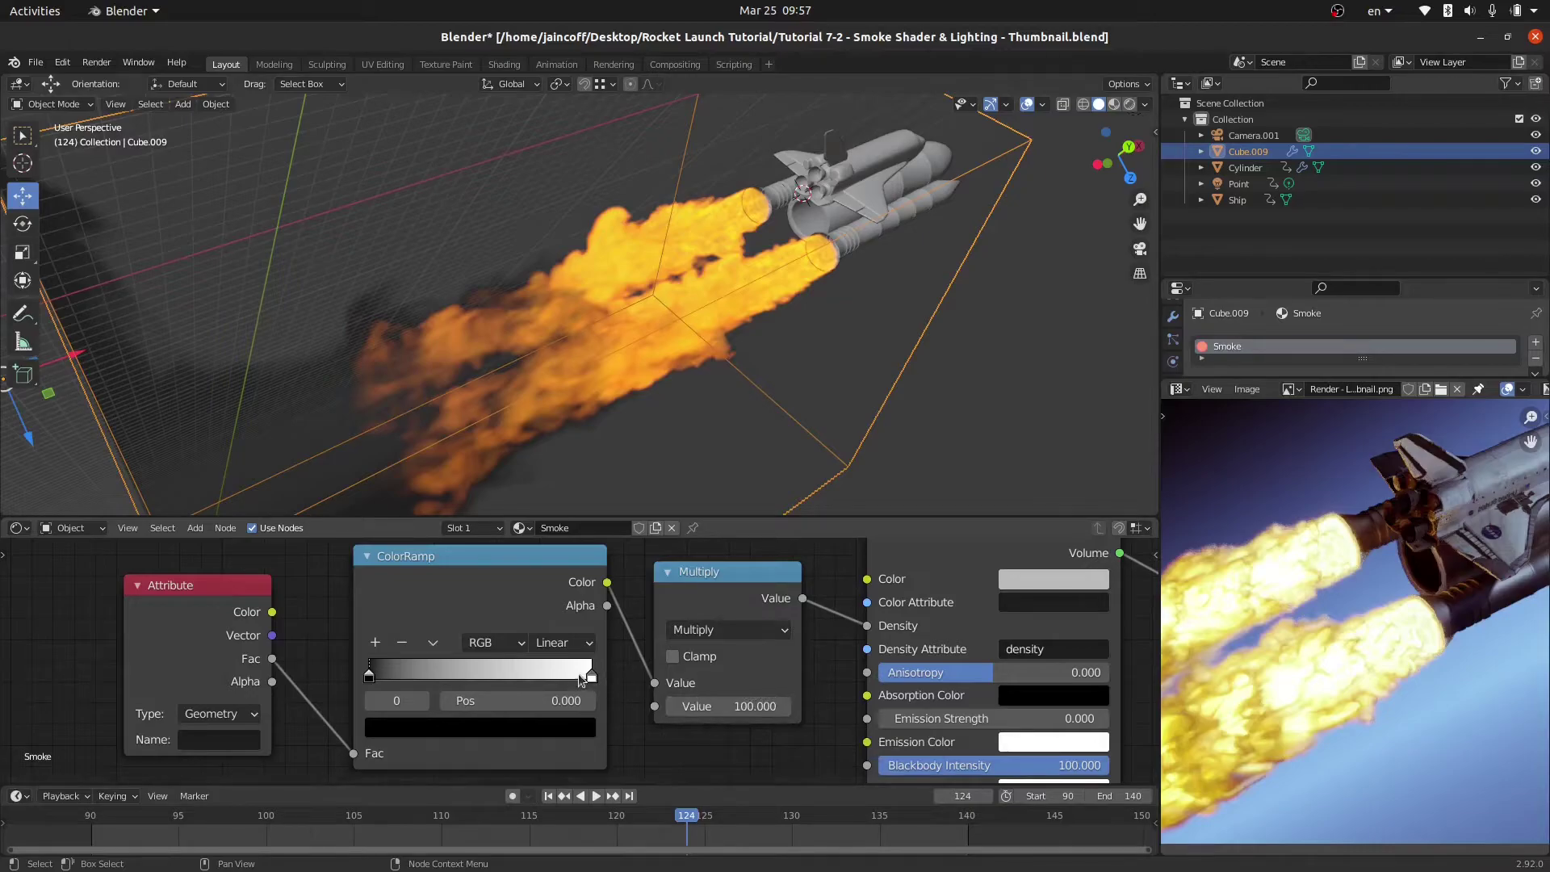
Set the ColorRamp interpolation to Constant, keeping the white stop at the right end.
mouse_move(590, 675)
left_mouse_down()
mouse_move(453, 676)
mouse_move(597, 676)
left_mouse_up()
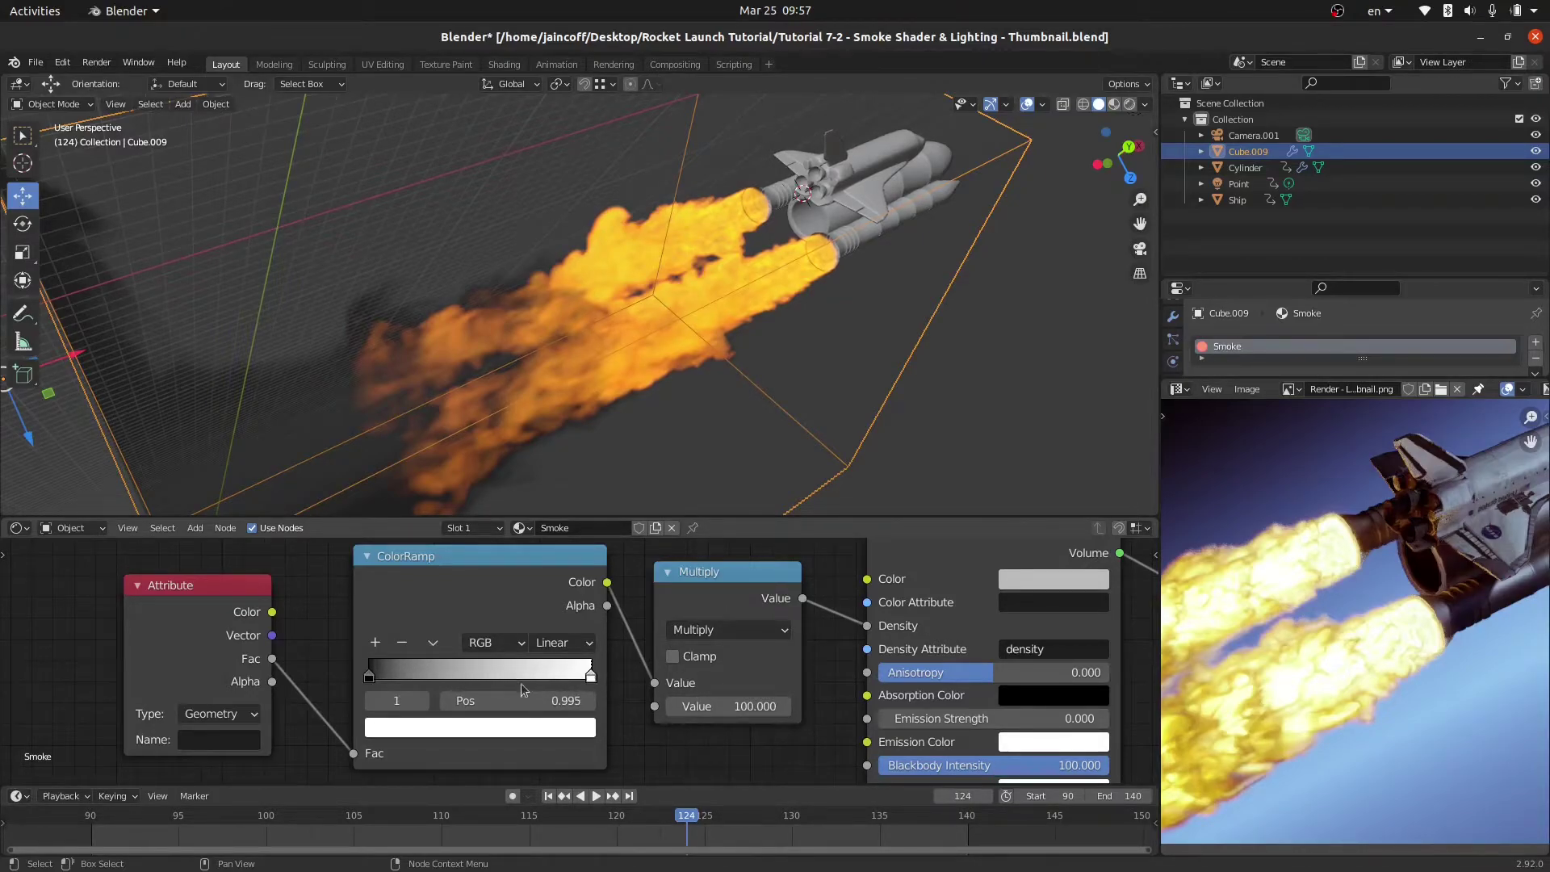
left_click(563, 648)
left_click(557, 757)
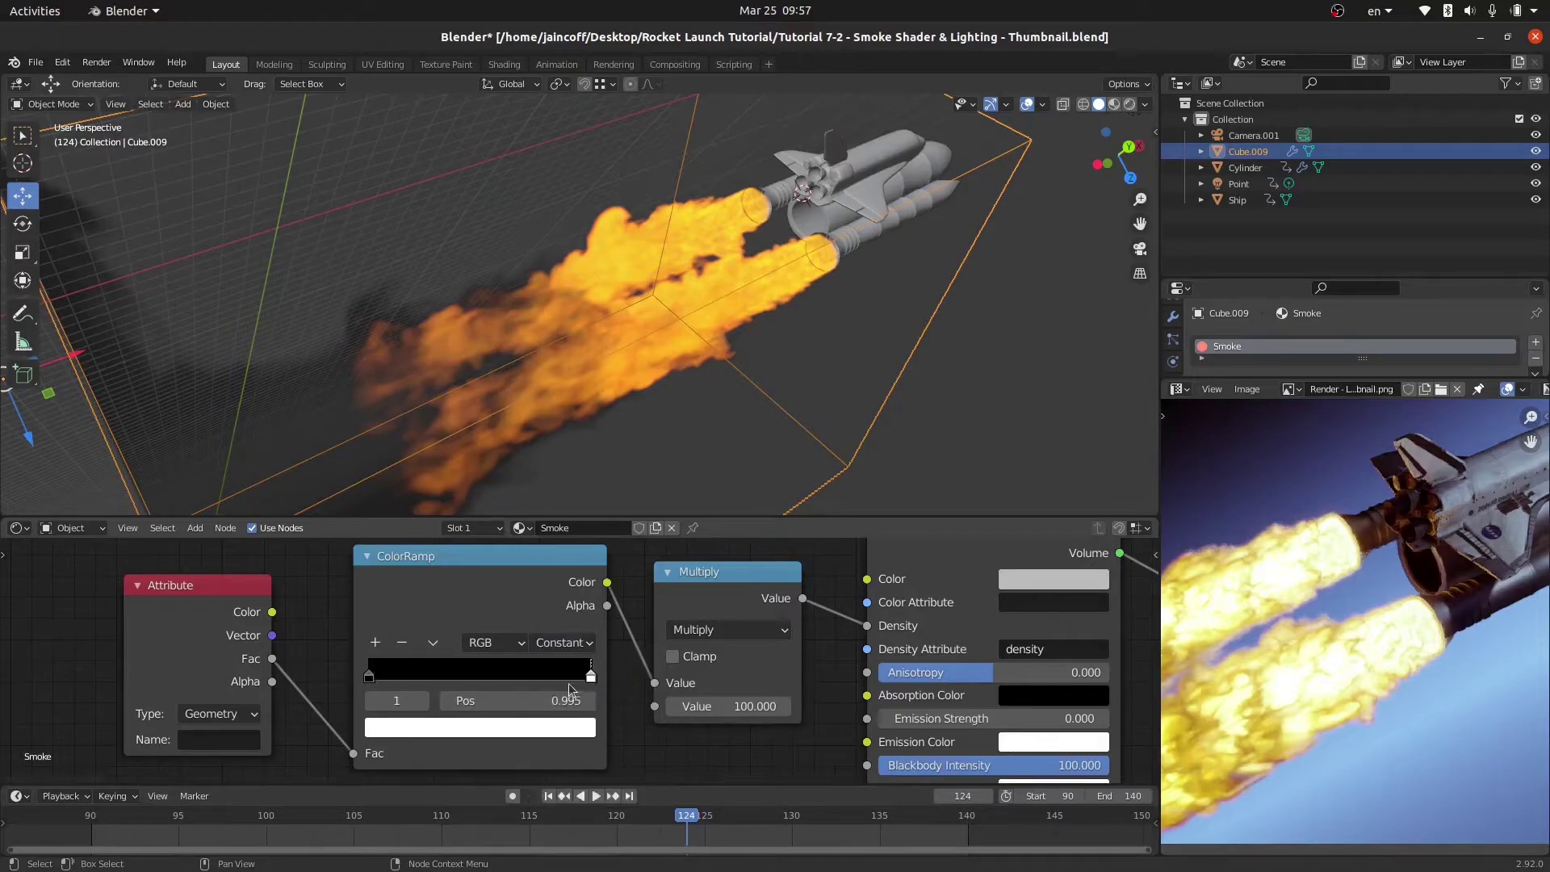
mouse_move(593, 682)
left_mouse_down()
mouse_move(491, 682)
mouse_move(597, 682)
left_mouse_up()
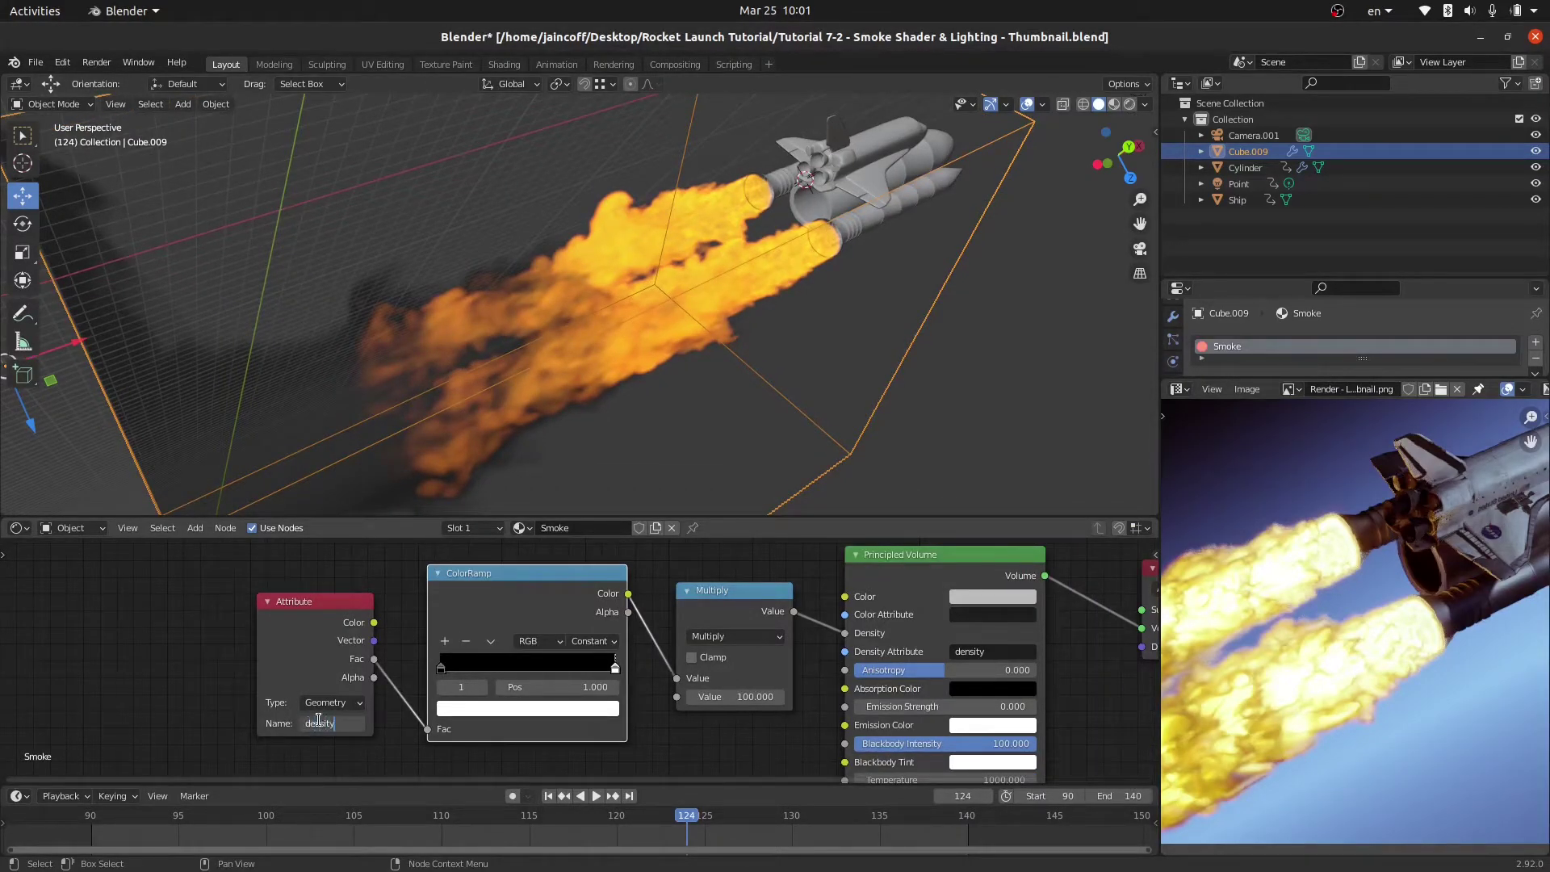
Name the Attribute 'density' and switch the viewport to rendered shading.
left_click(318, 720)
type("density")
key("Return")
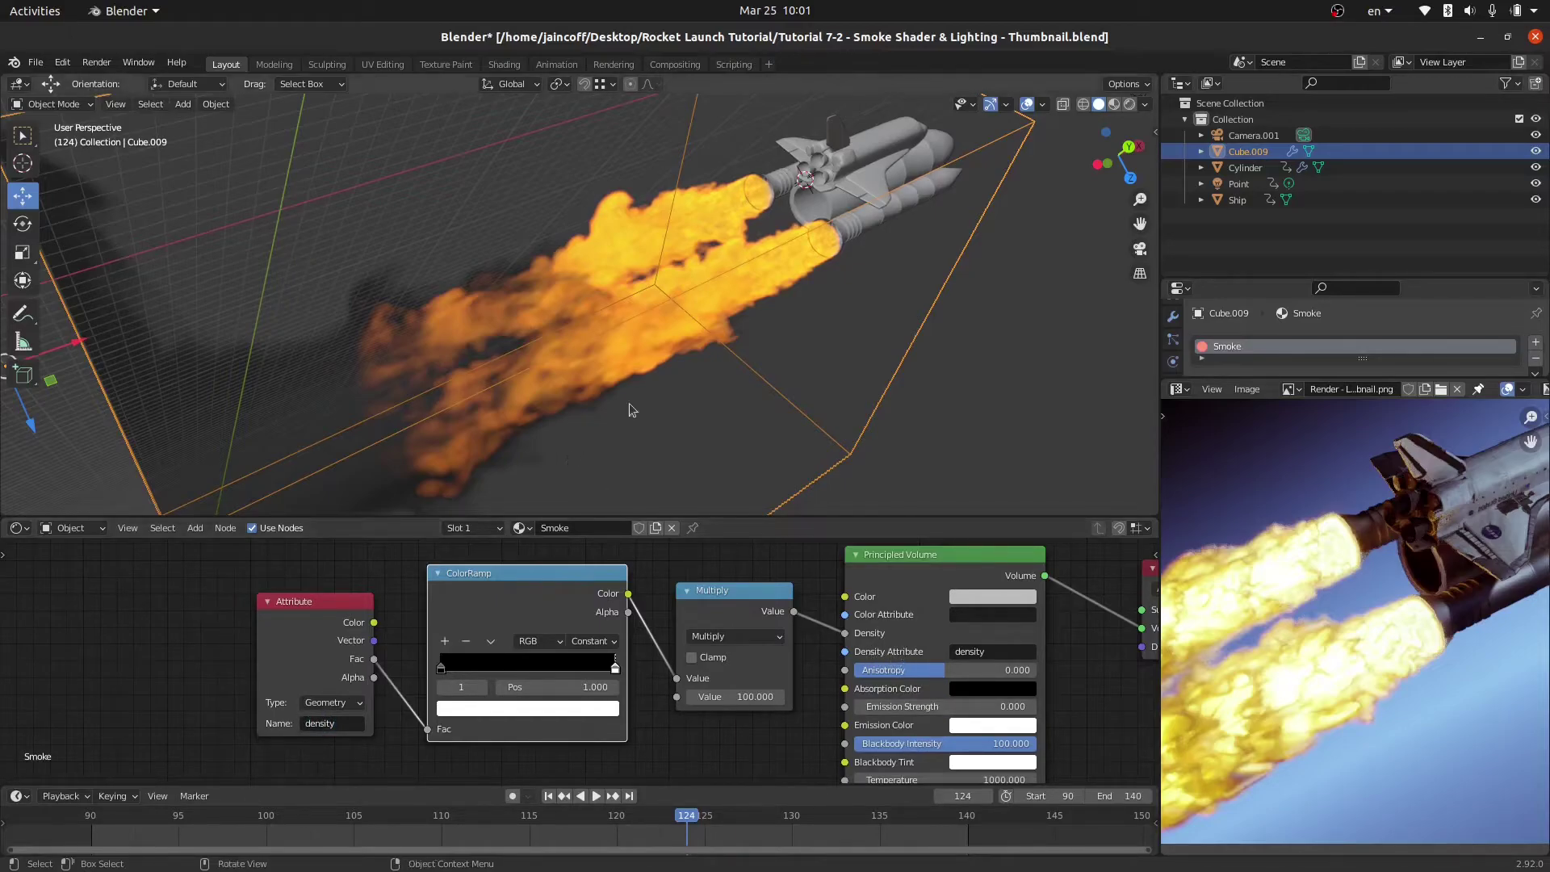
key("z")
left_click(675, 312)
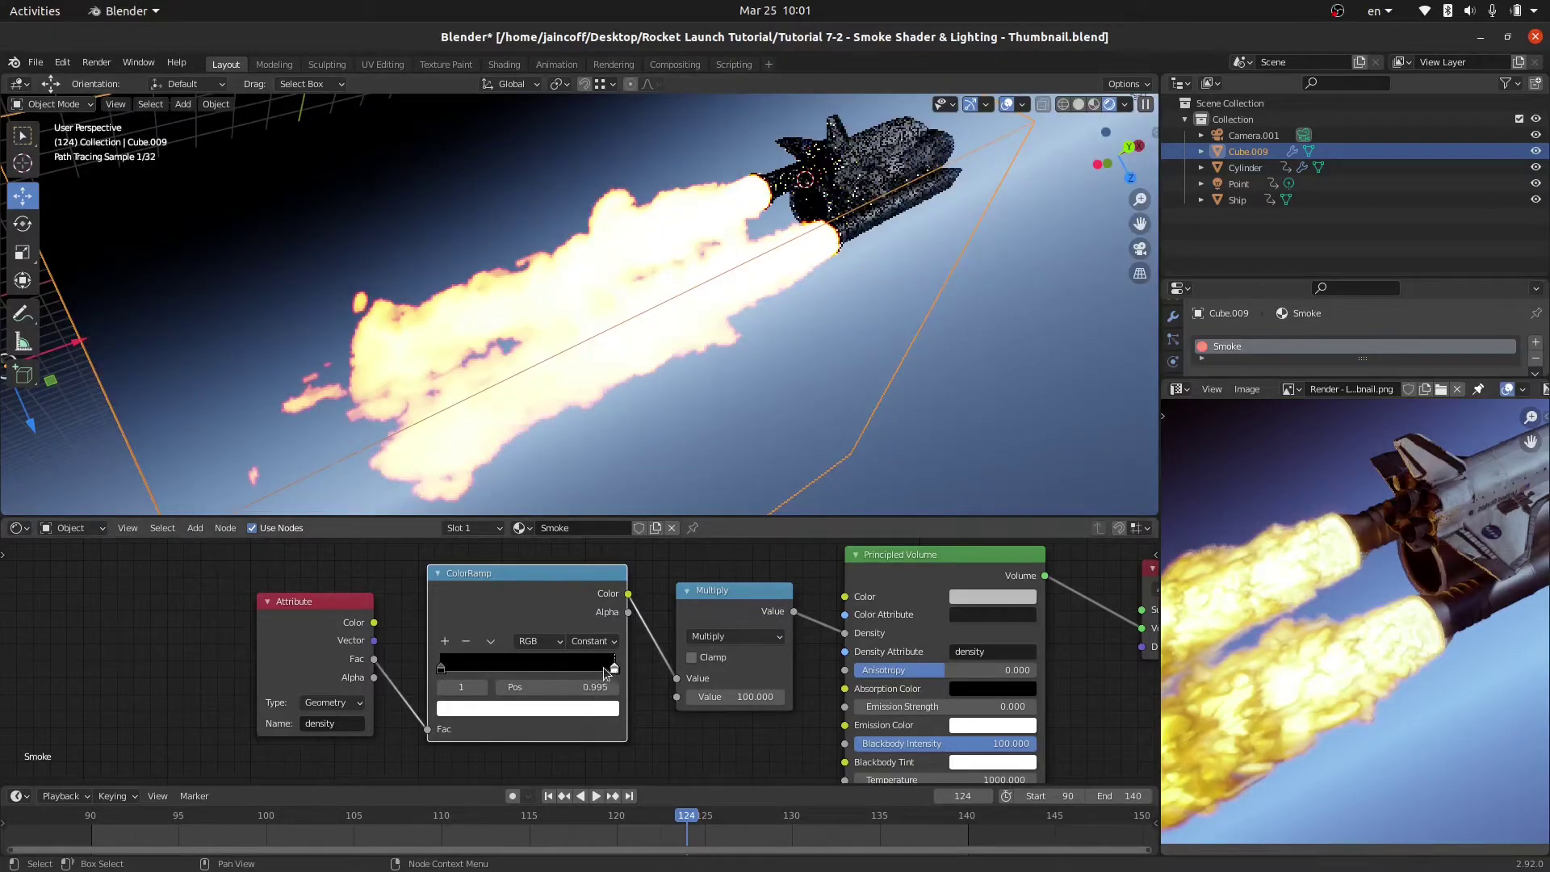
Slide the ColorRamp's white stop left to about 0.136 for fire with dark smoke.
left_click_drag(602, 667, 464, 671)
left_click(464, 665)
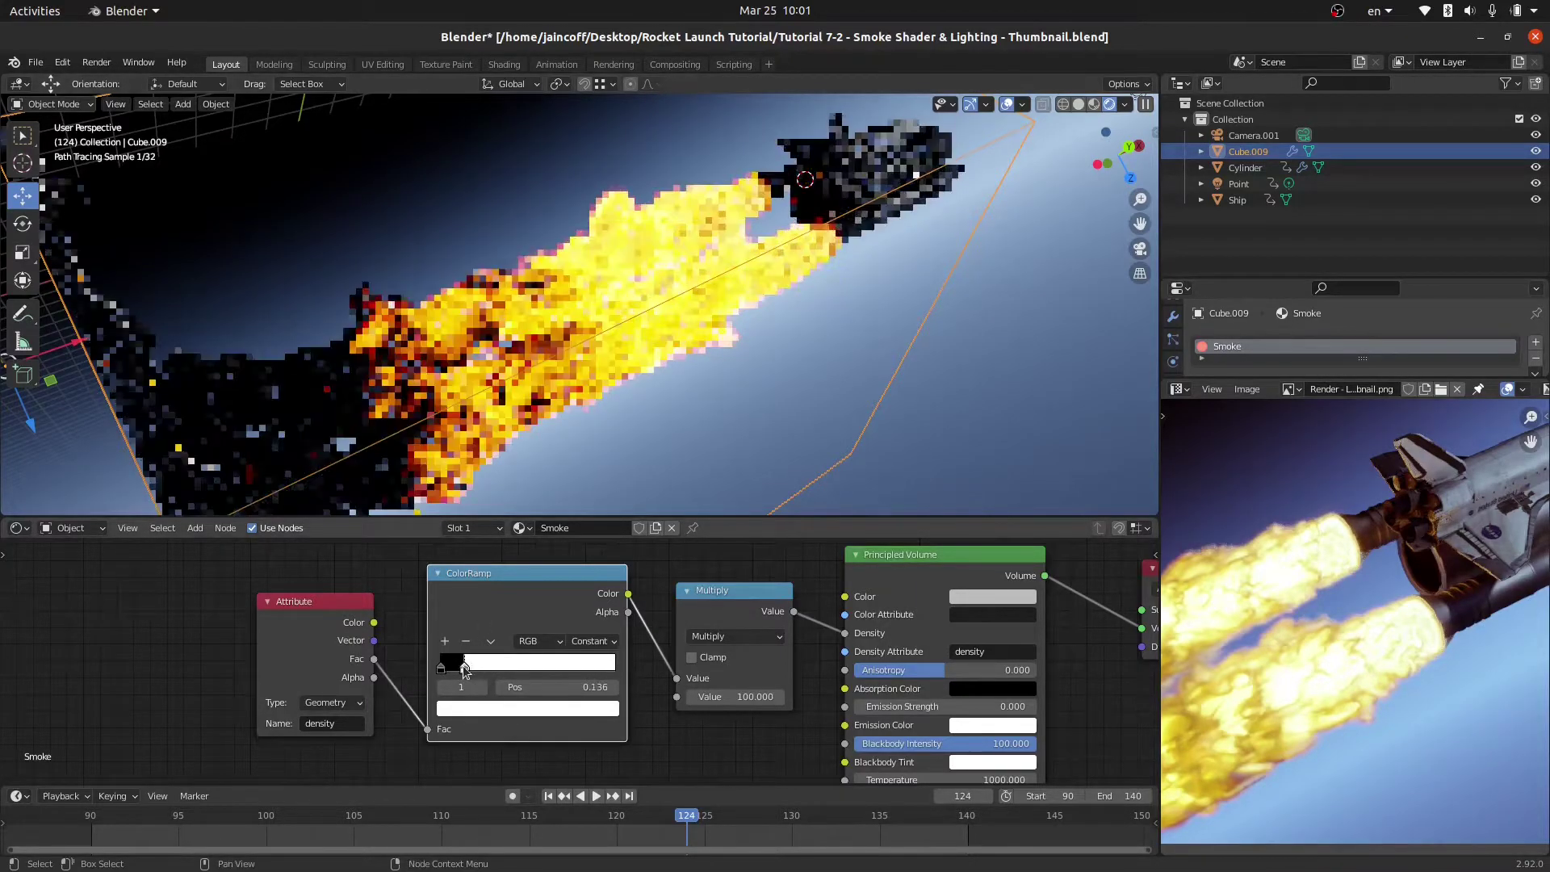
left_click_drag(458, 665, 458, 665)
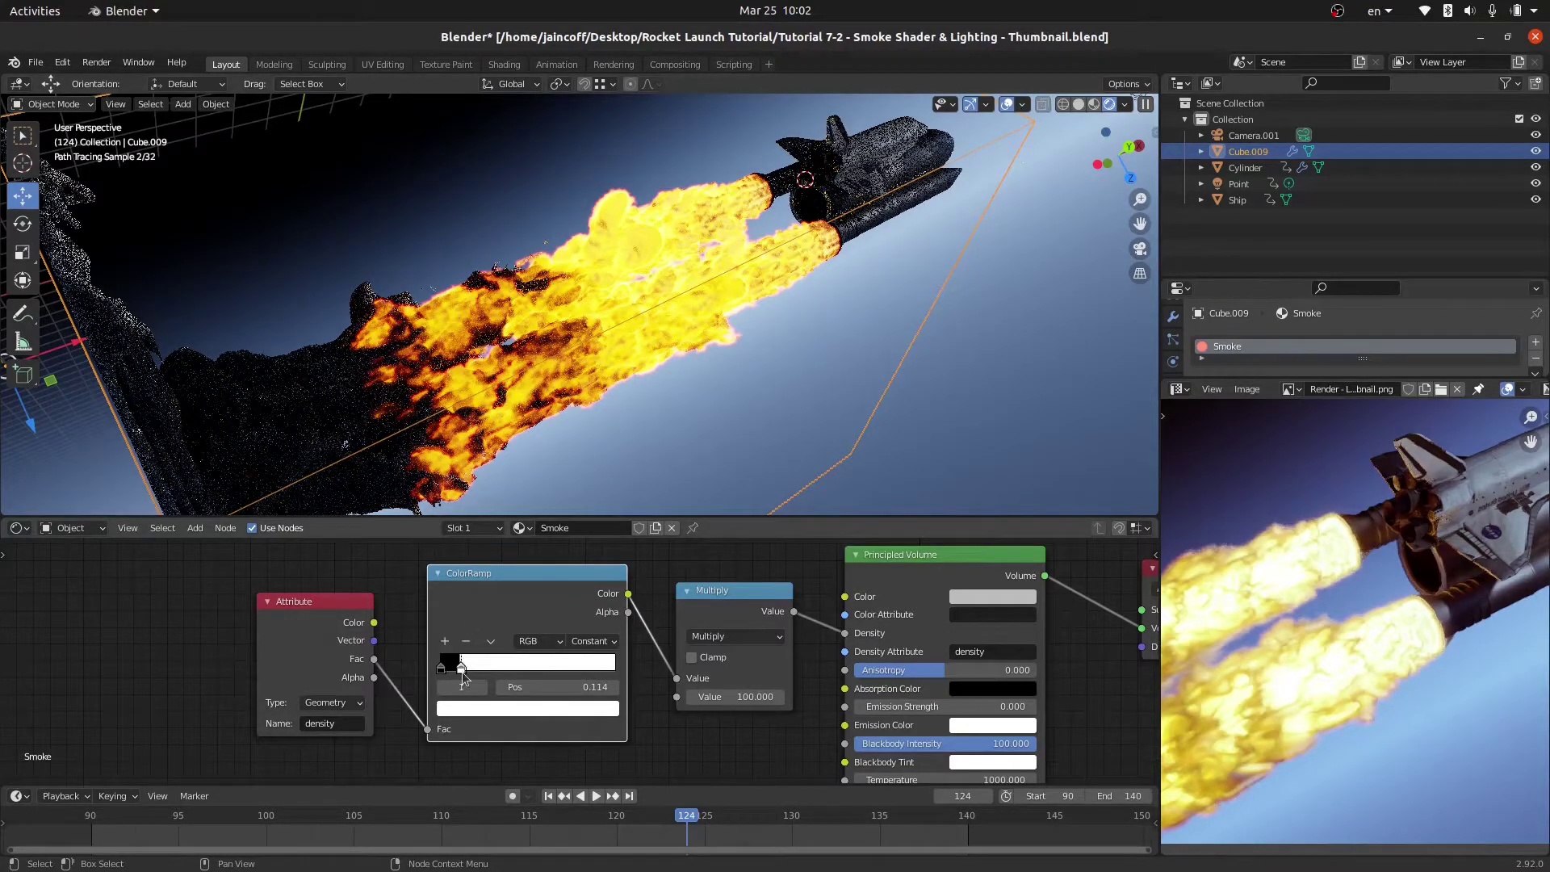
left_click_drag(465, 667, 460, 669)
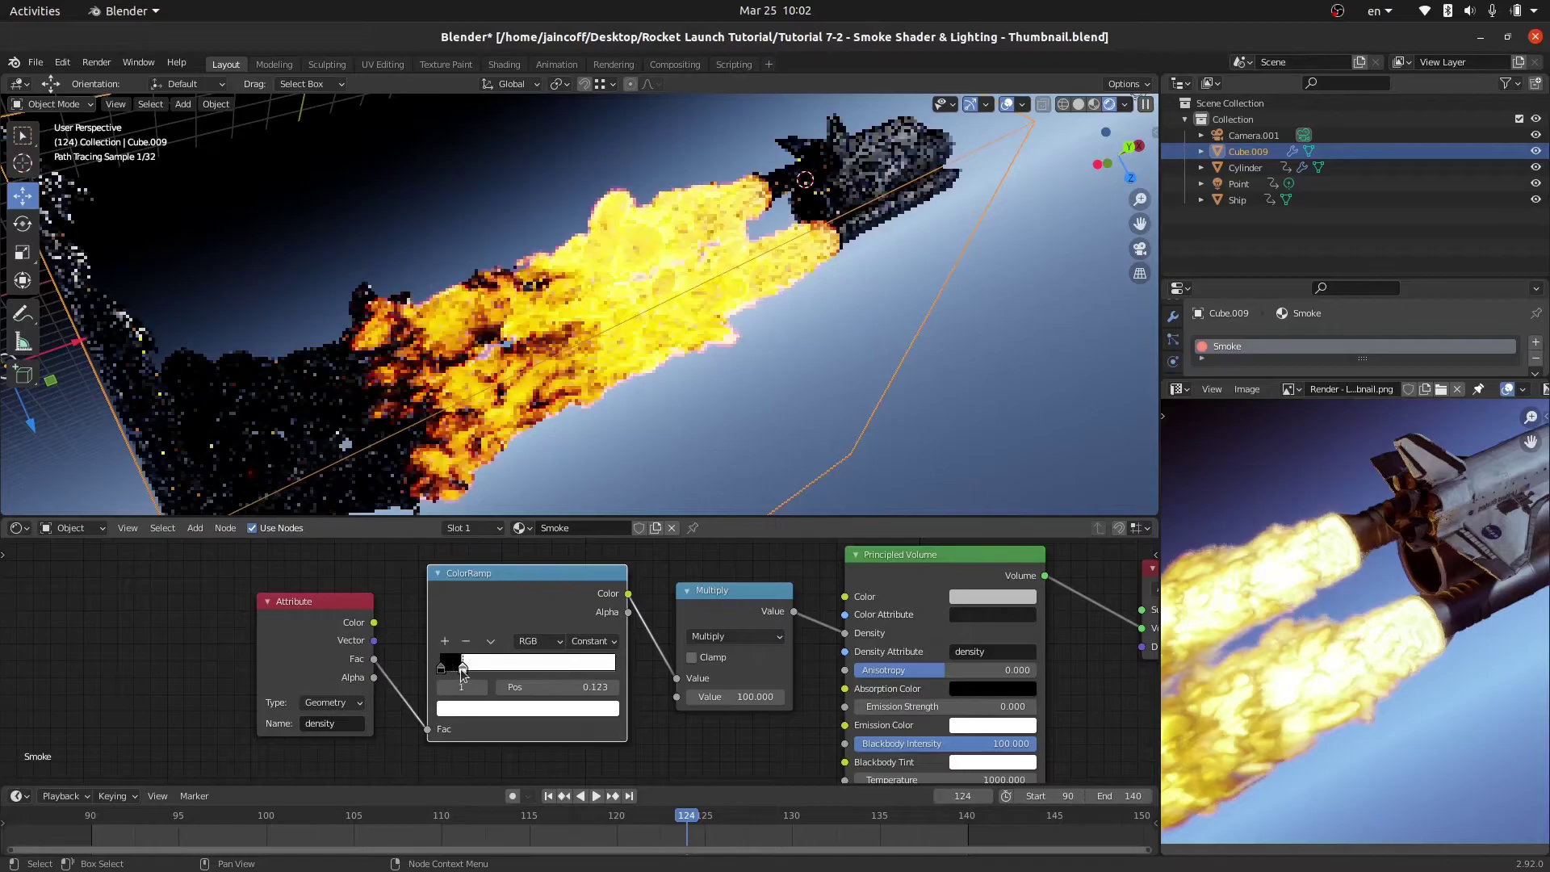
View the rendered exhaust through the scene camera, adjusting the zoom.
key("KP_0")
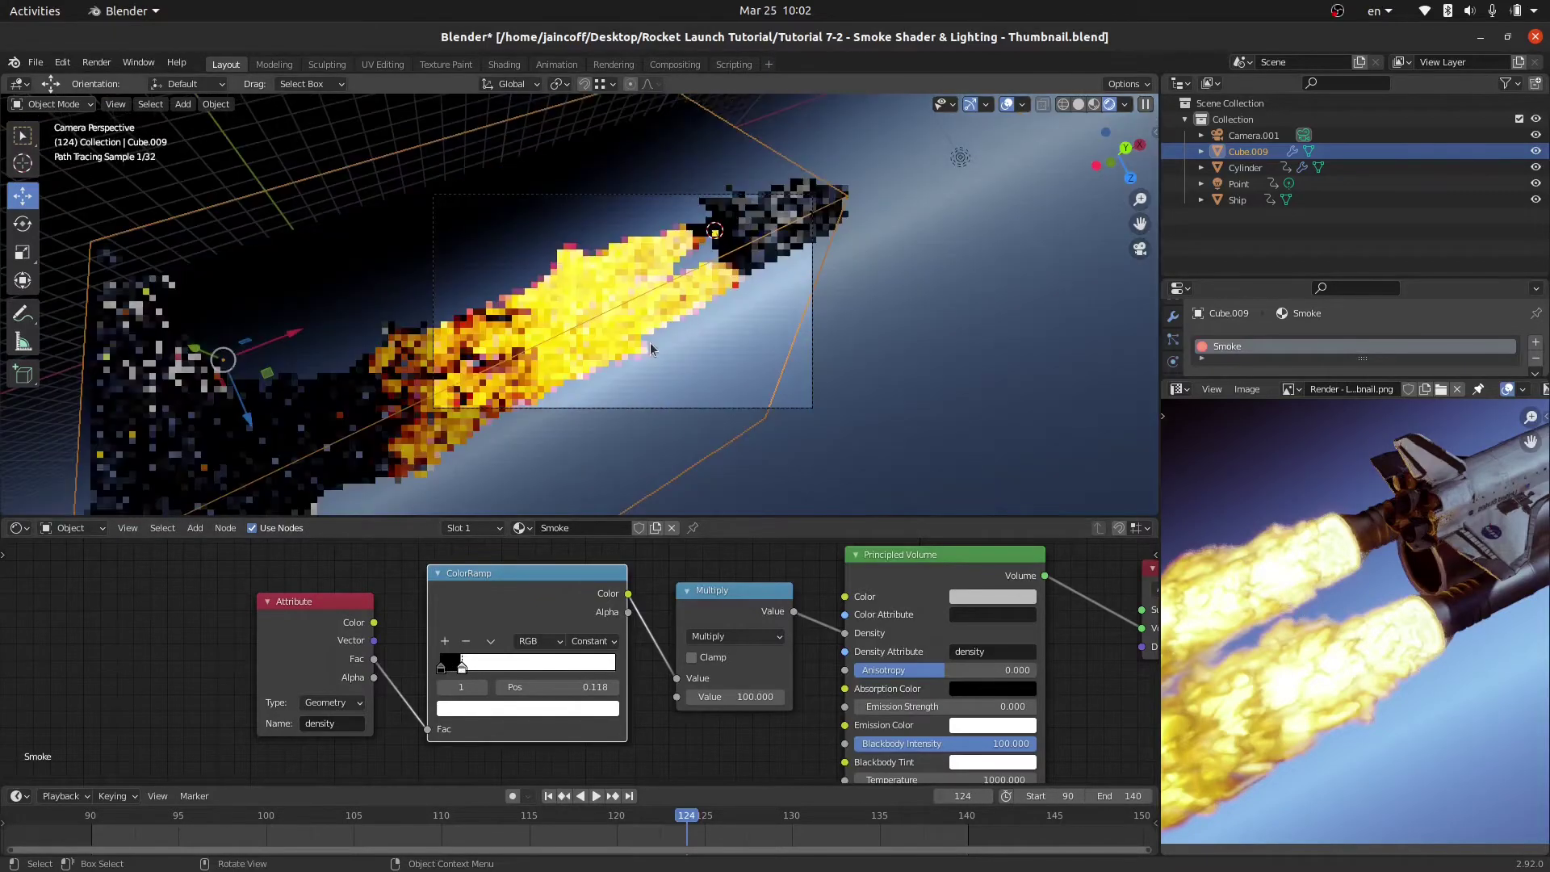
scroll(654, 335, "up", 3)
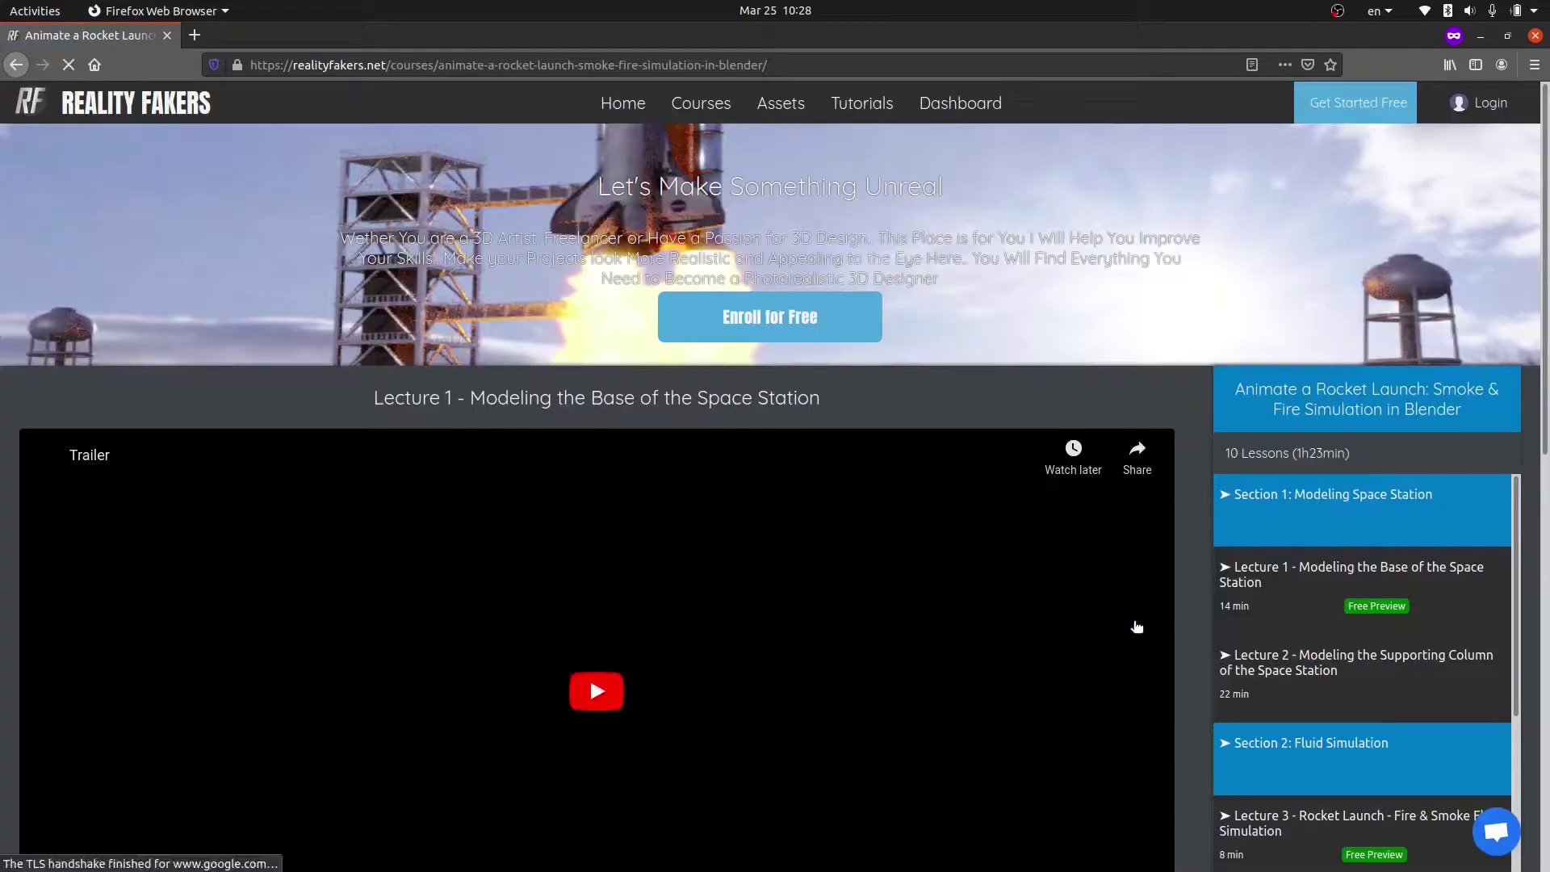
scroll(1191, 599, "down", 3)
scroll(1188, 598, "up", 2)
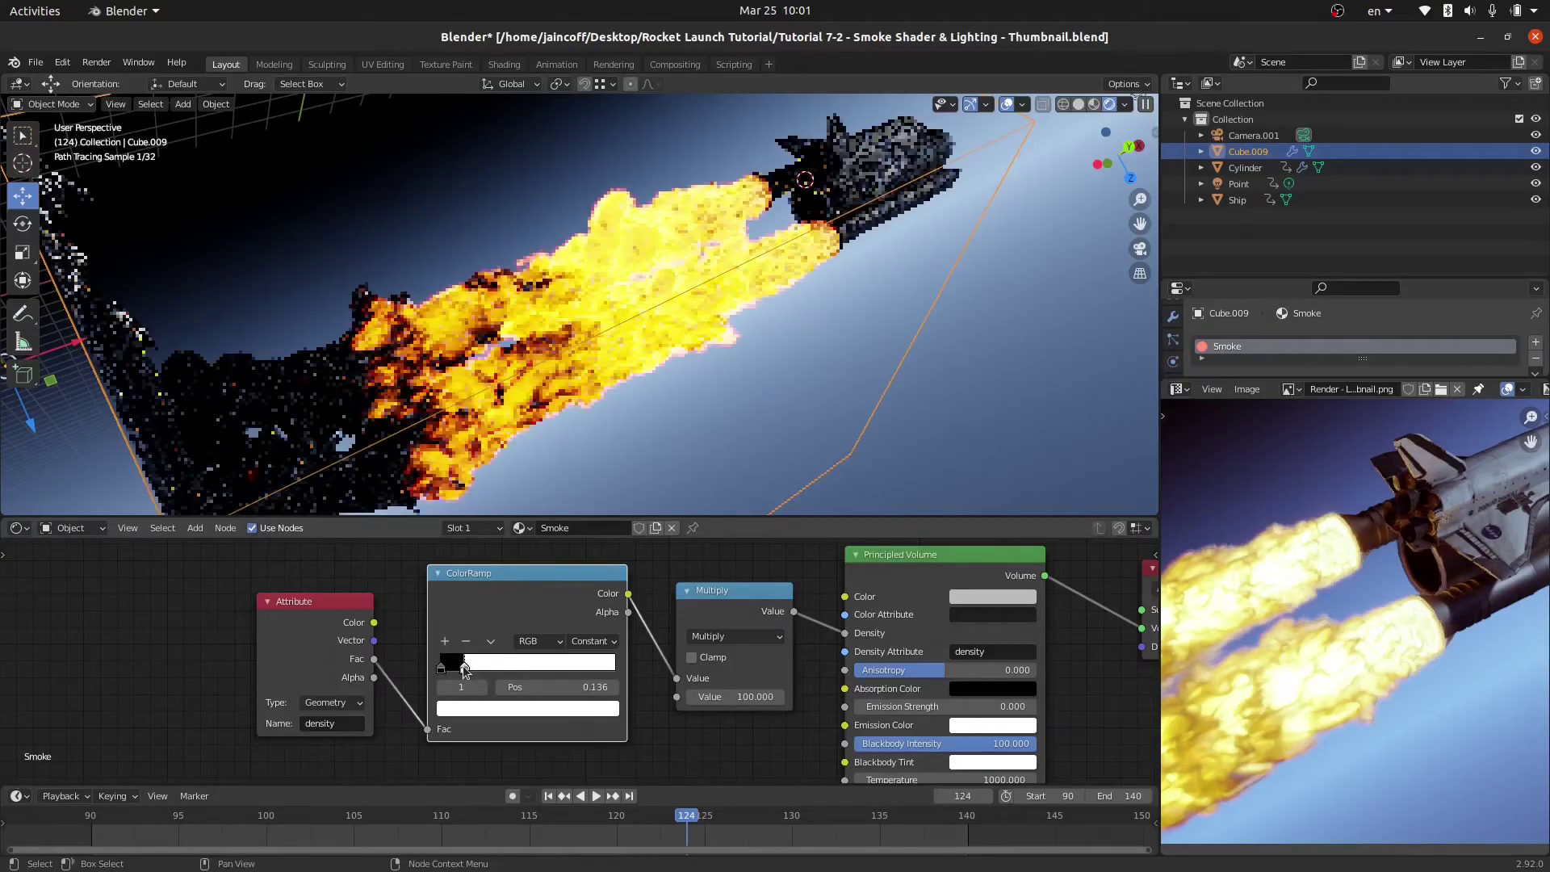
Nudge the ColorRamp white stop to 0.114, then type a fluid-simulation help request in the website chat.
left_click_drag(465, 672, 462, 672)
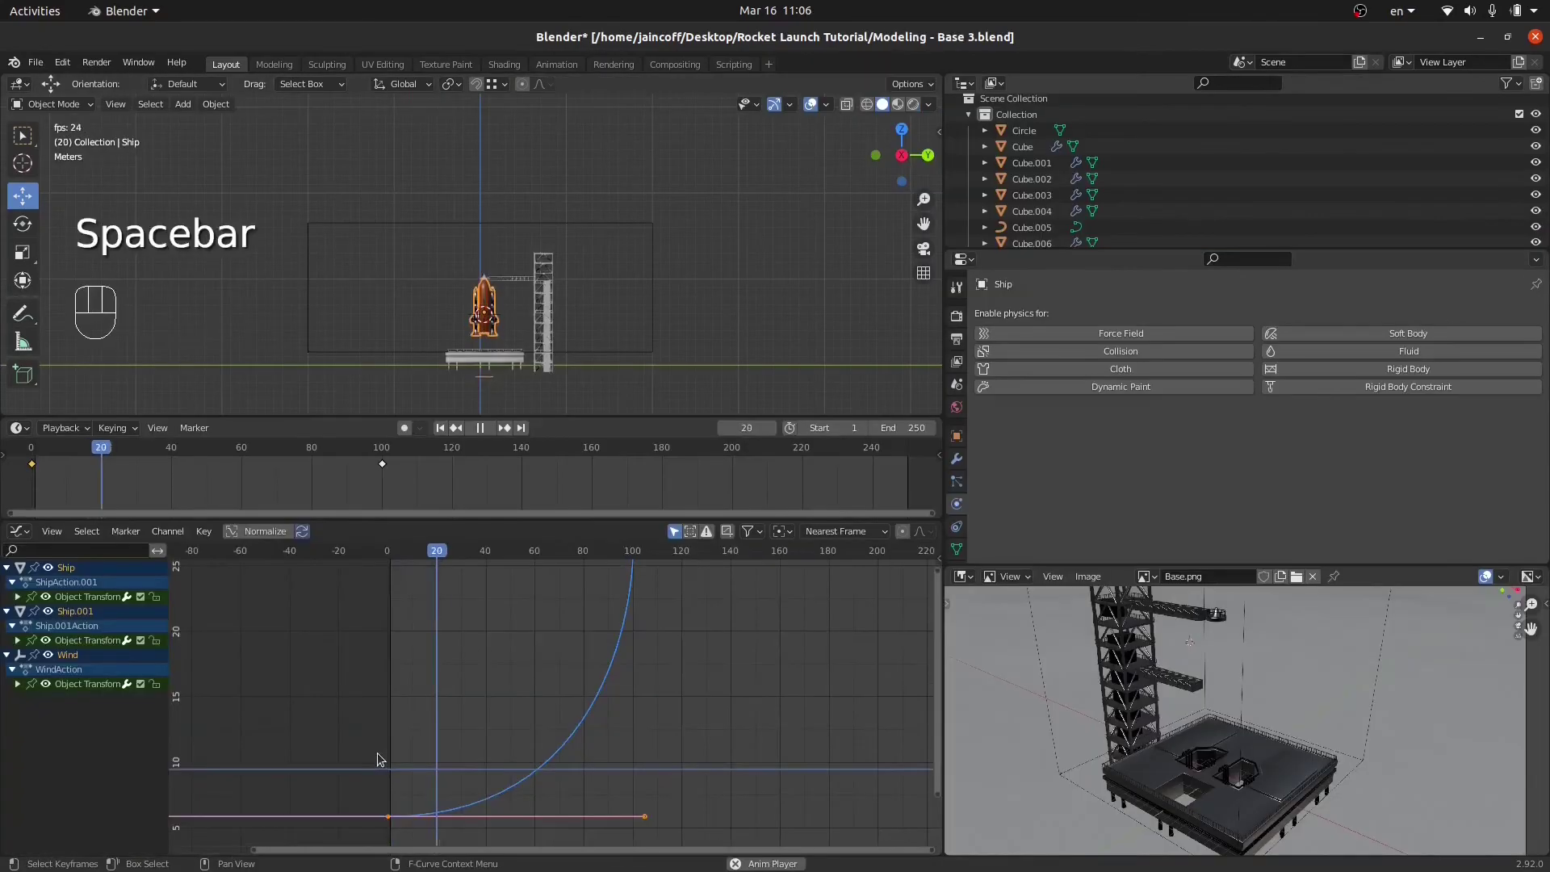
middle_click_drag(481, 315, 494, 341, "shift")
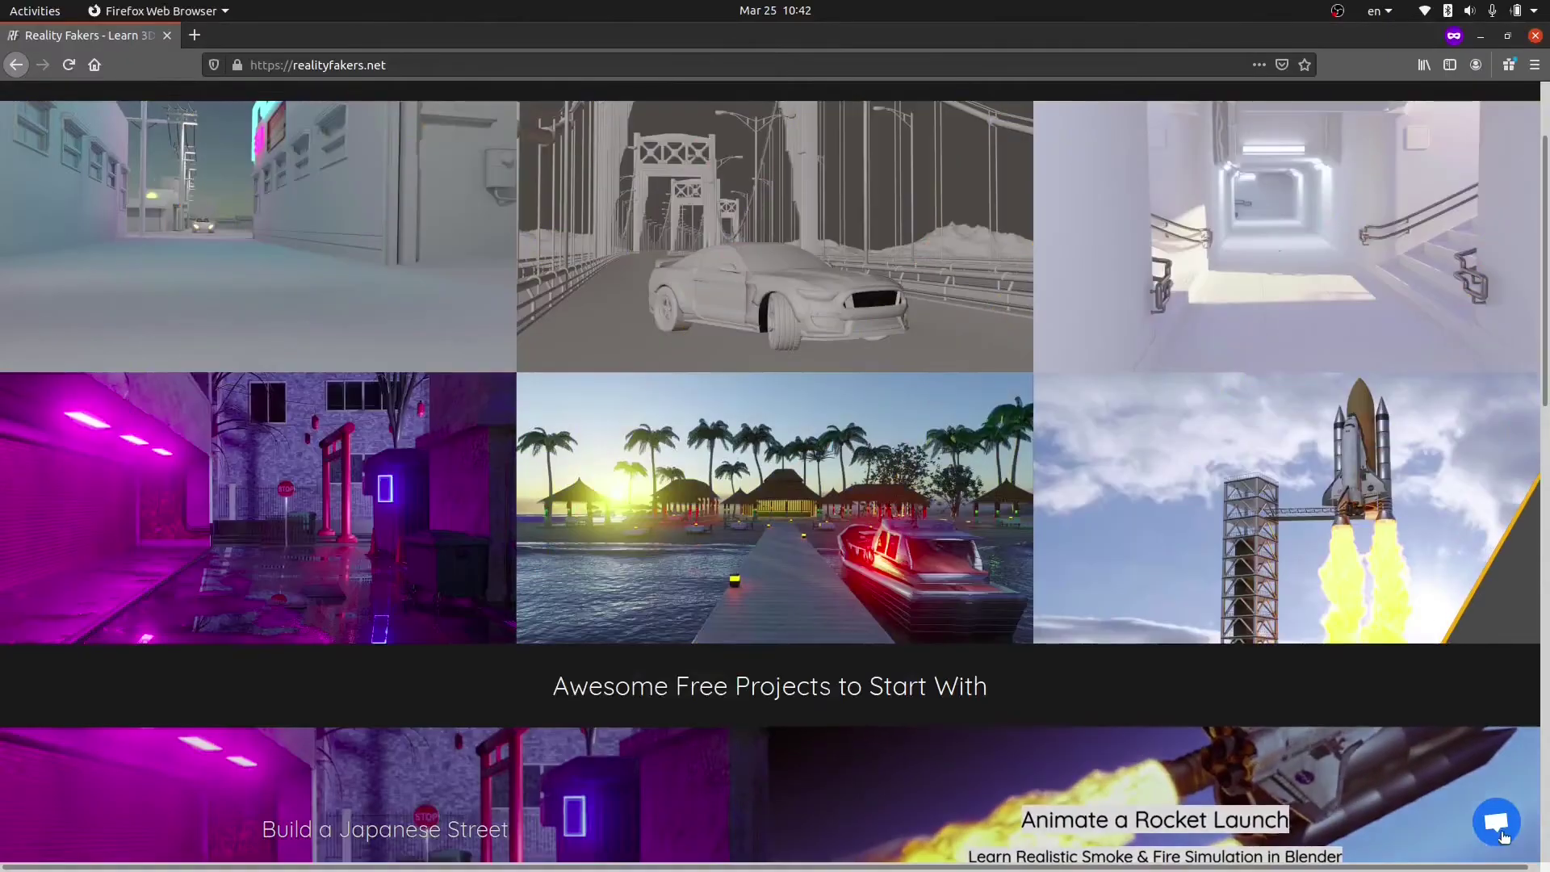
left_click(1406, 795)
type("Hello I need")
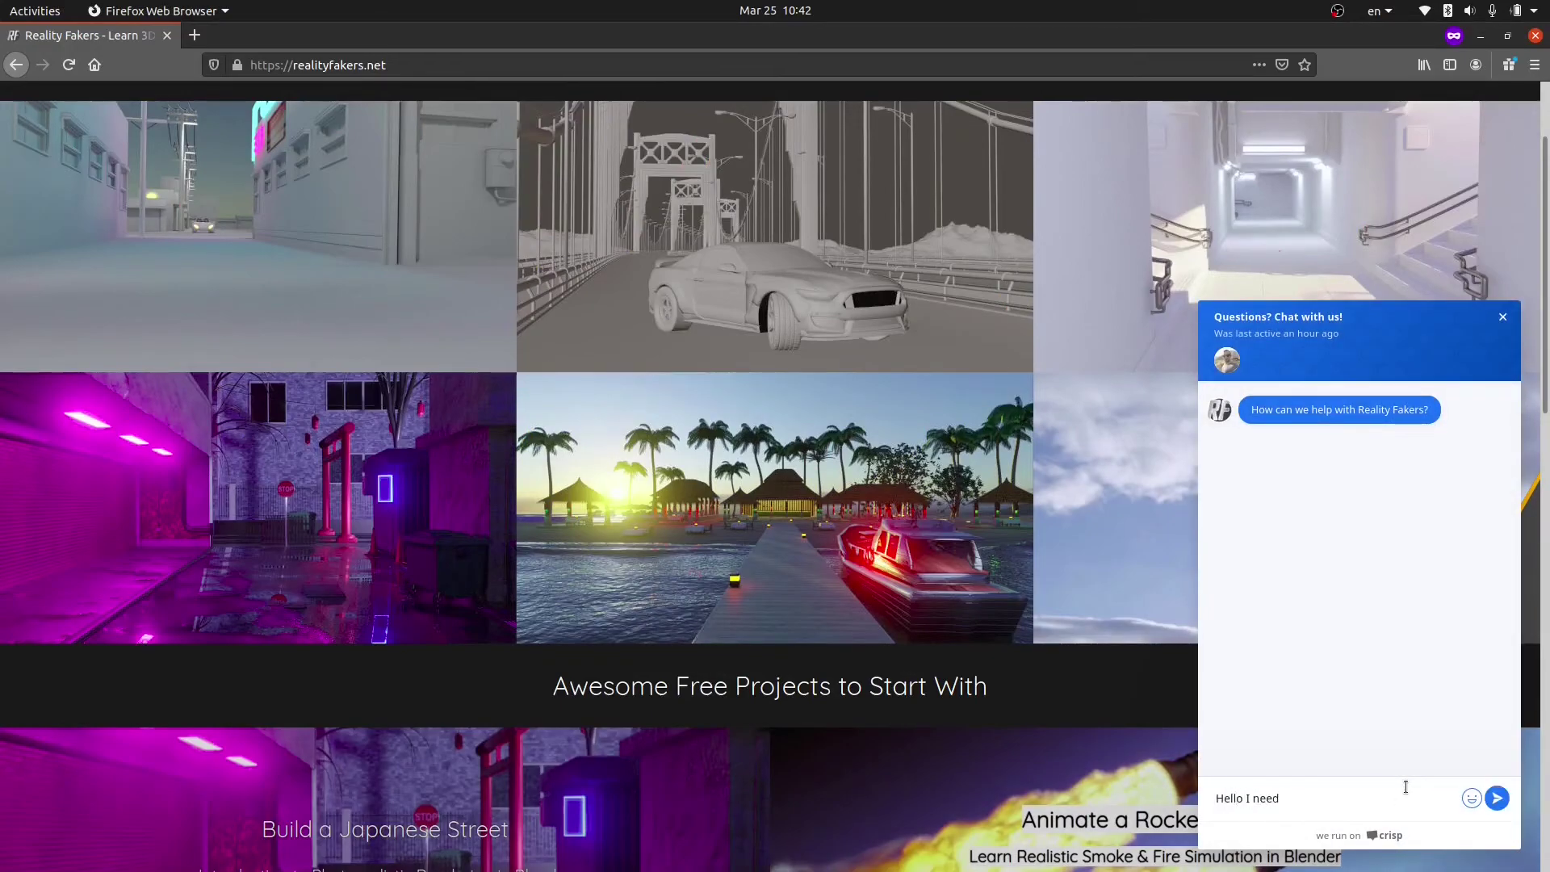
type(" Help with my Fluid Simulation")
Send the chat help request and stop the animation playback in Blender.
key("Return")
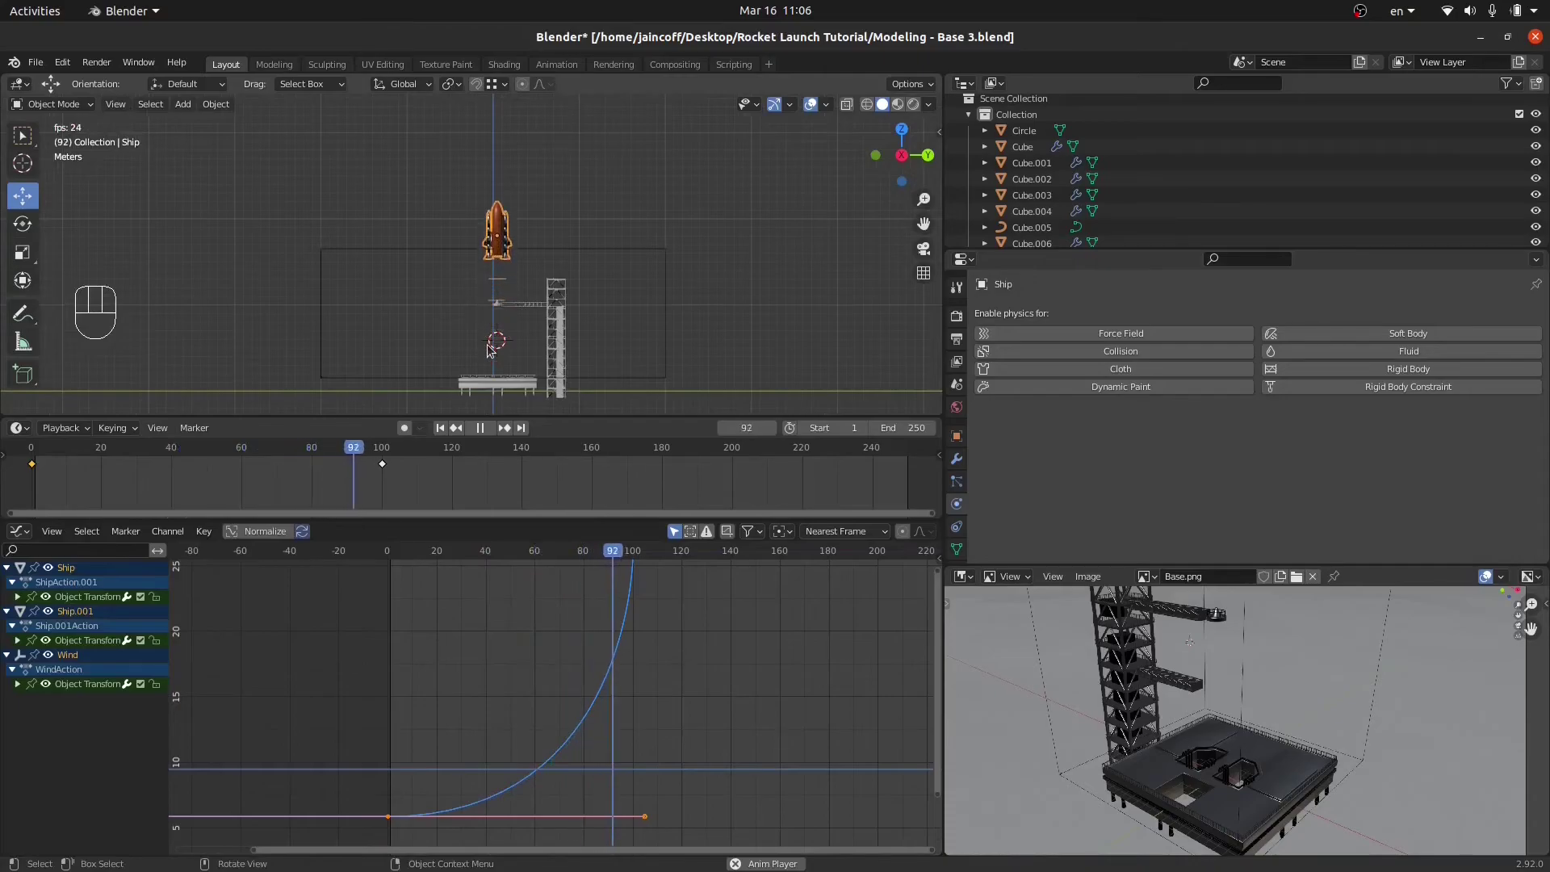
key("space")
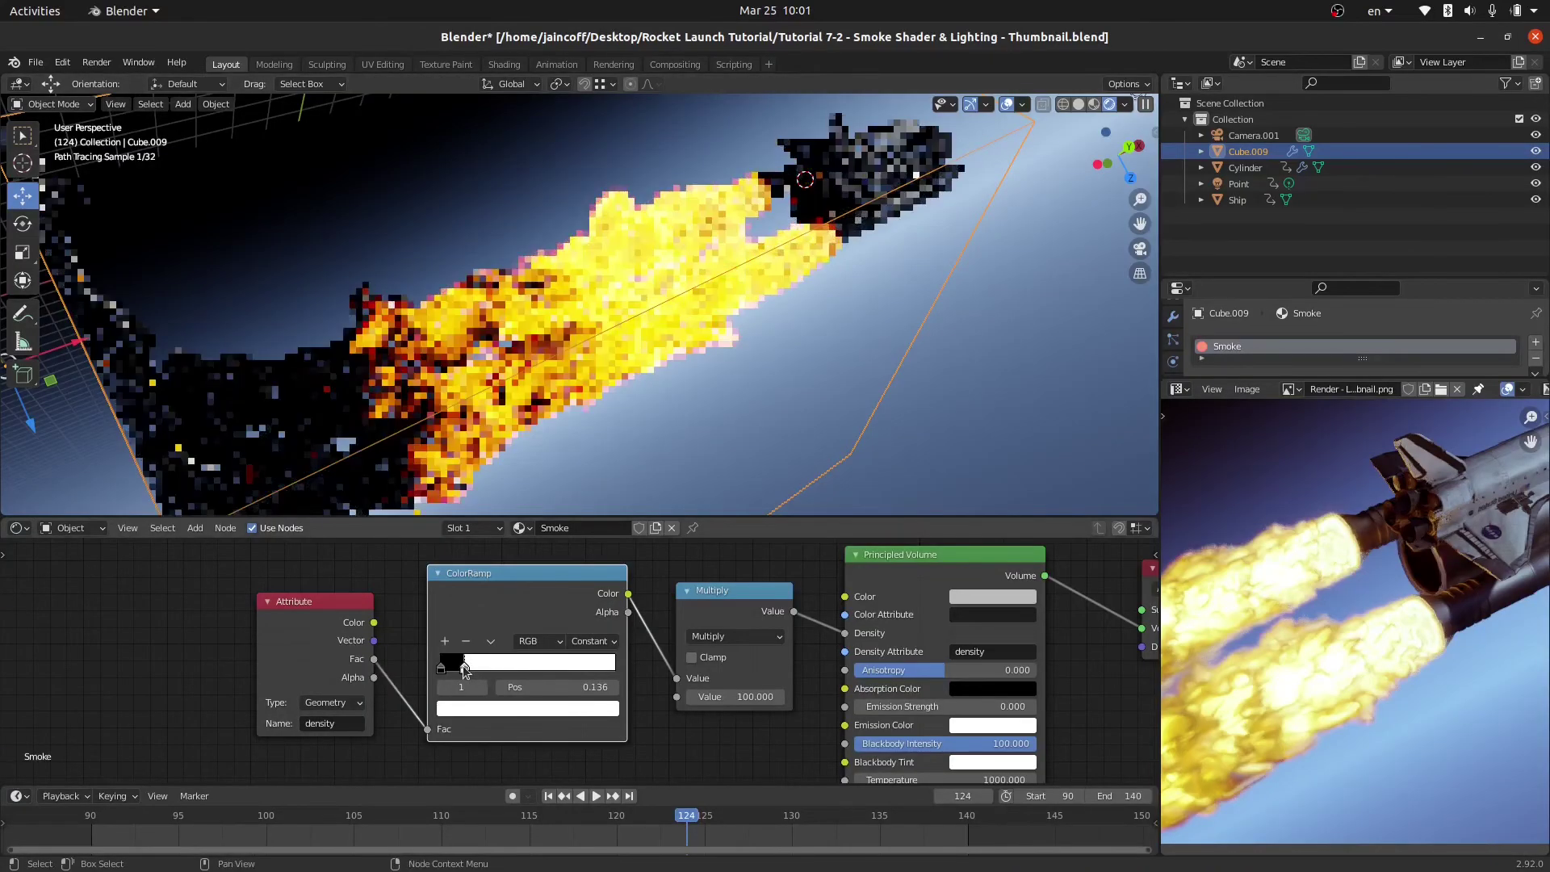